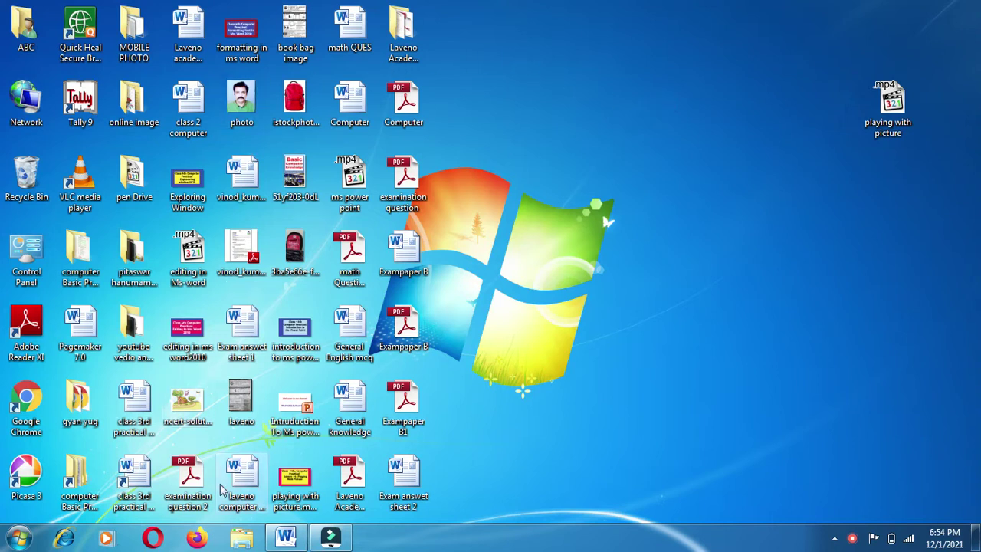
- Restore the 'Class 5th chapter 4' Word window from the taskbar
left_click(289, 539)
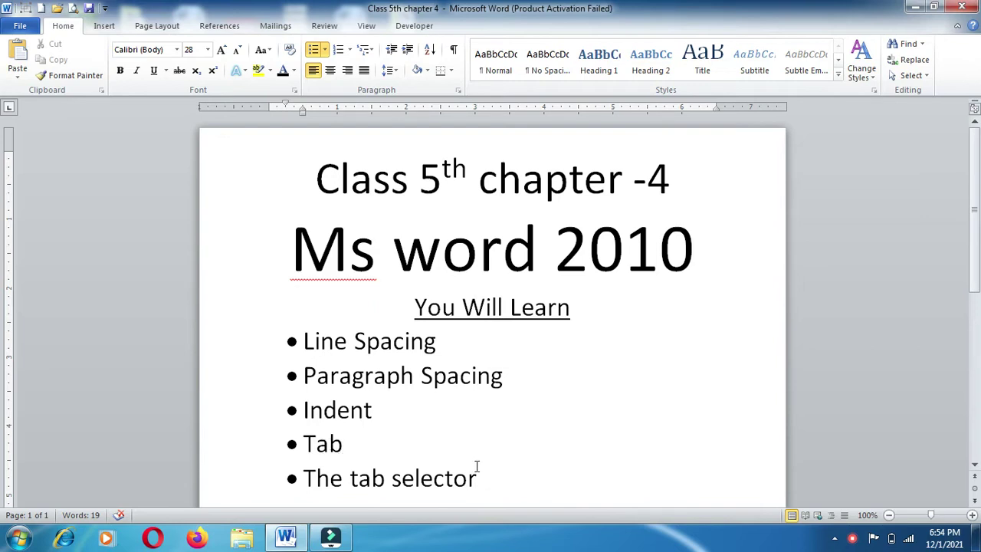
- Scroll down and place the cursor after the last bullet, 'The tab selector'
left_click_drag(976, 242, 979, 388)
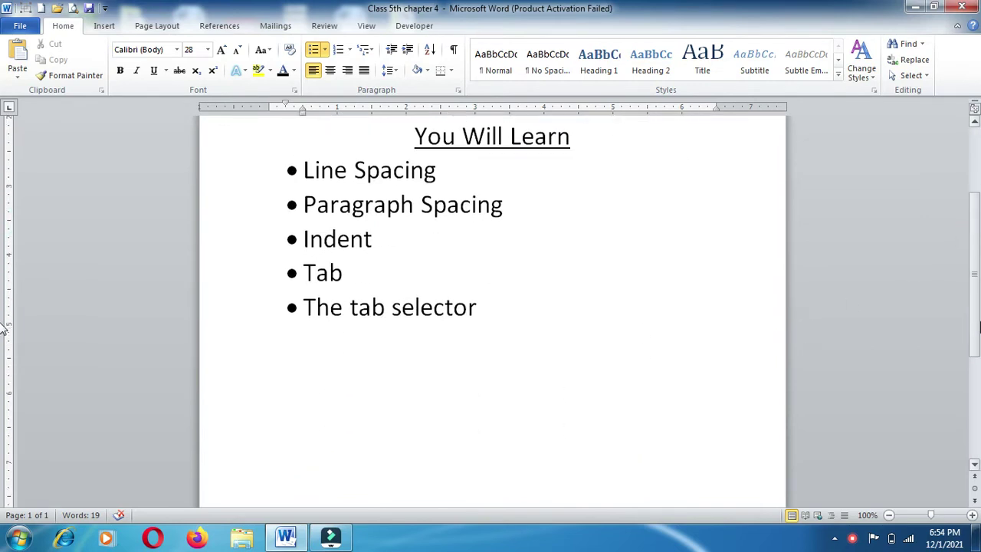
scroll(3, 391, "down", 2)
left_click(577, 333)
- Add a new line, remove its bullet, and leave blank plain lines below the topic list
key("Return")
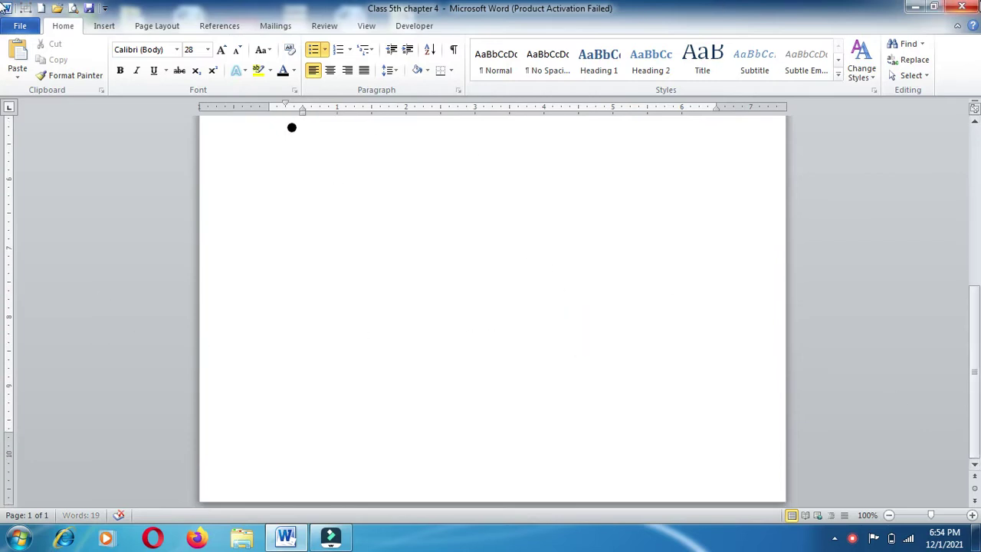
left_click(903, 101)
key("Return")
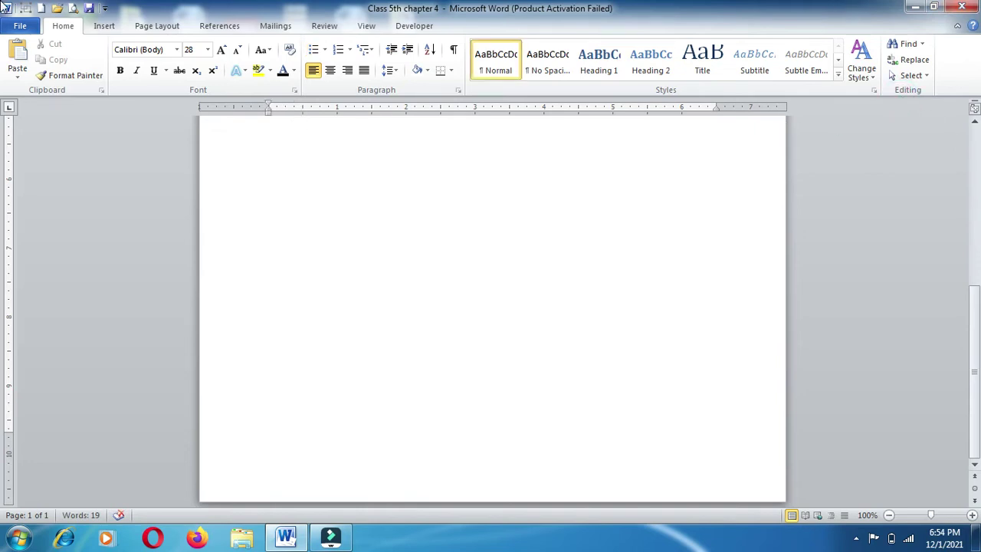
key("Return")
key("Return")
key("Return")
key("Return")
- Generate sample paragraphs with the =rand() function
type("=rand")
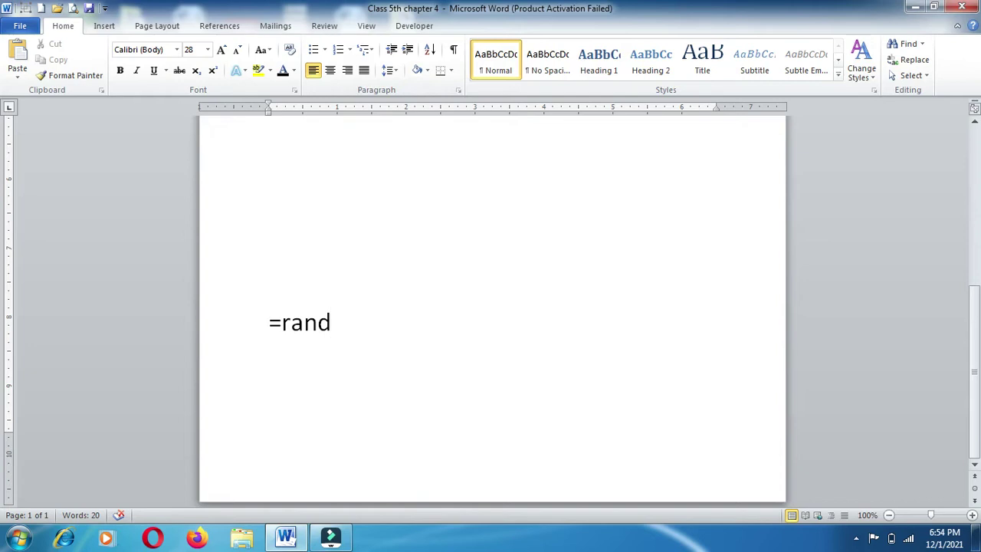
type("(0")
key("BackSpace")
type(")")
key("Return")
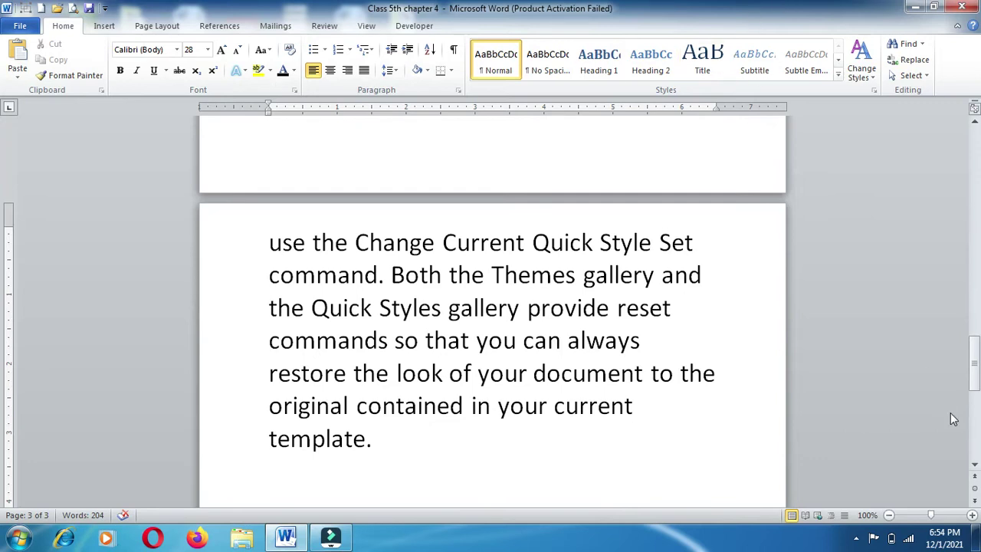
- Select the sample text from the page top and shrink it to 20 pt
left_click_drag(974, 361, 975, 280)
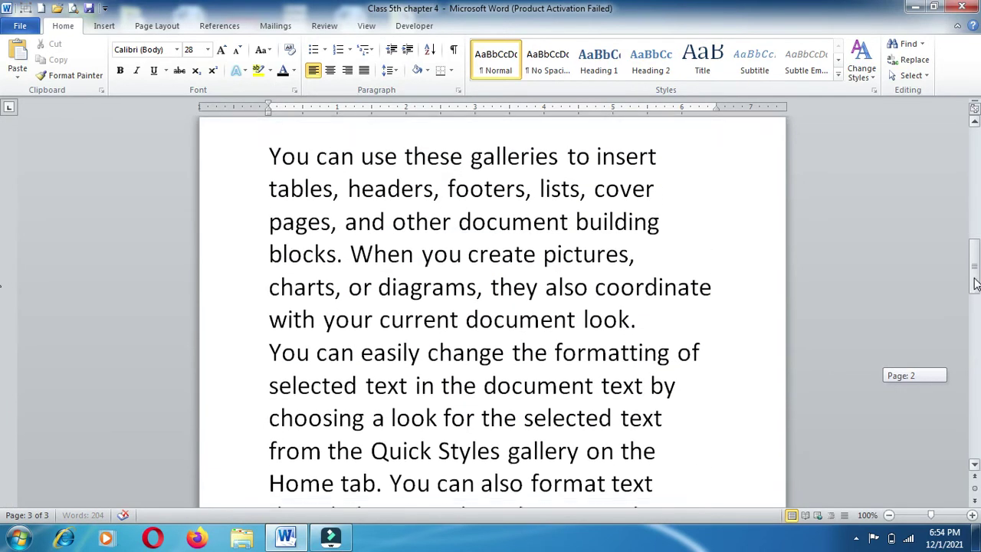
left_click(296, 161)
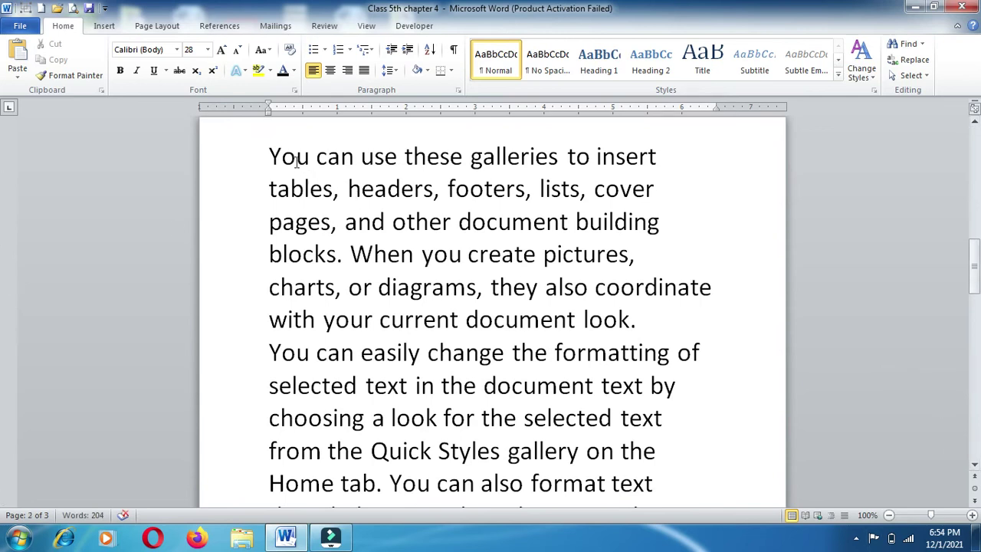
mouse_move(272, 156)
left_mouse_down()
mouse_move(651, 488)
mouse_move(681, 493)
left_mouse_up()
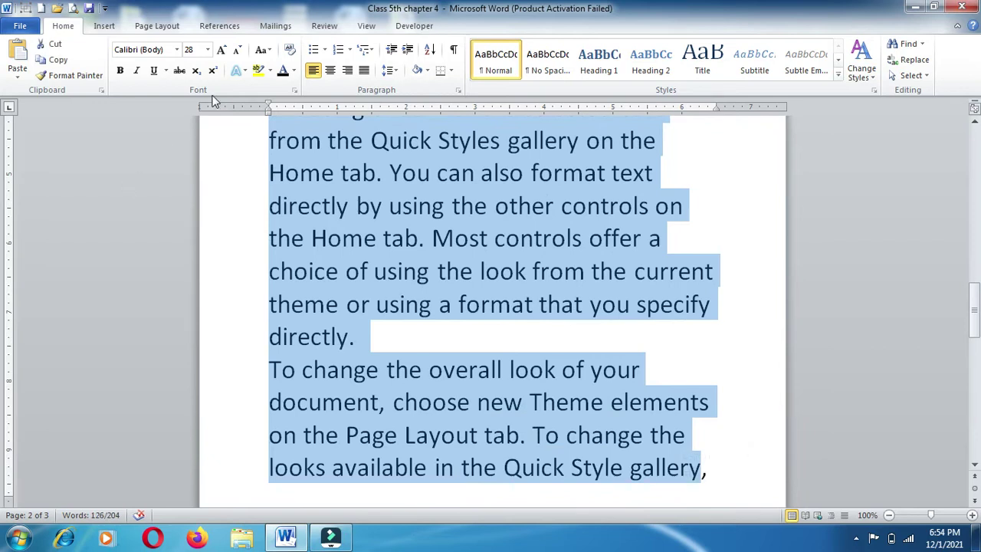
left_click(238, 51)
left_click(237, 51)
left_click(237, 51)
left_click(238, 51)
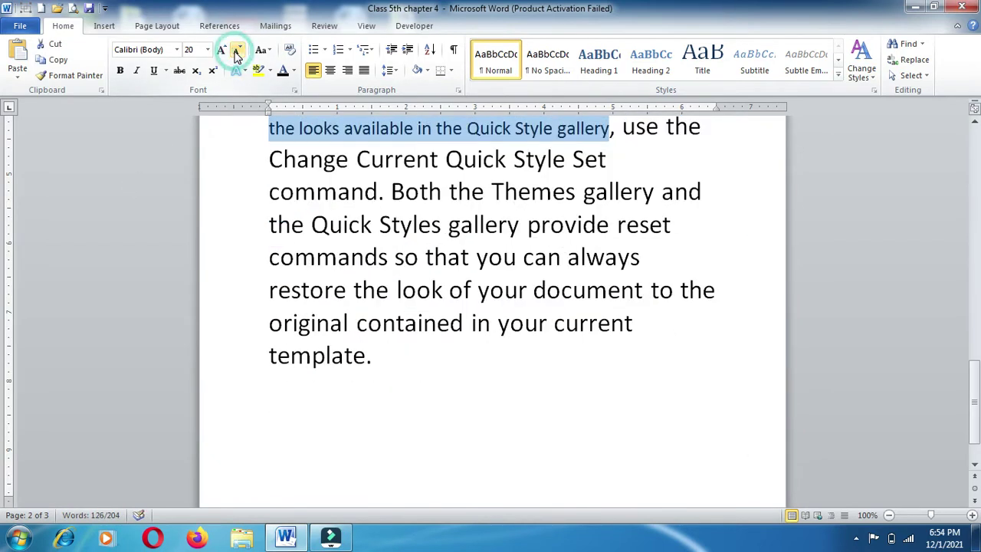
- Shrink the paragraph from 'Change' through 'template' by three size steps
left_click(437, 407)
mouse_move(270, 158)
left_mouse_down()
mouse_move(300, 343)
mouse_move(648, 427)
left_mouse_up()
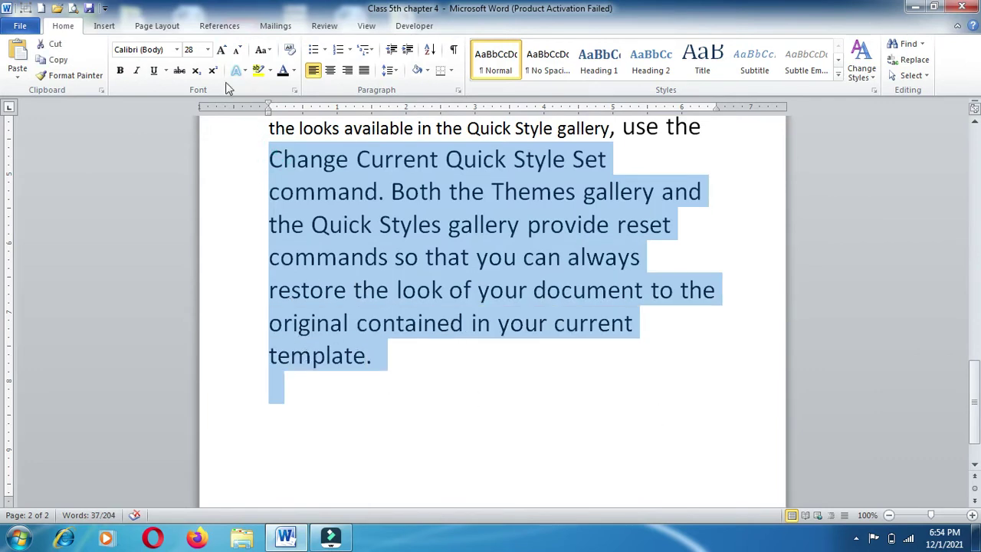
left_click(238, 51)
left_click(238, 51)
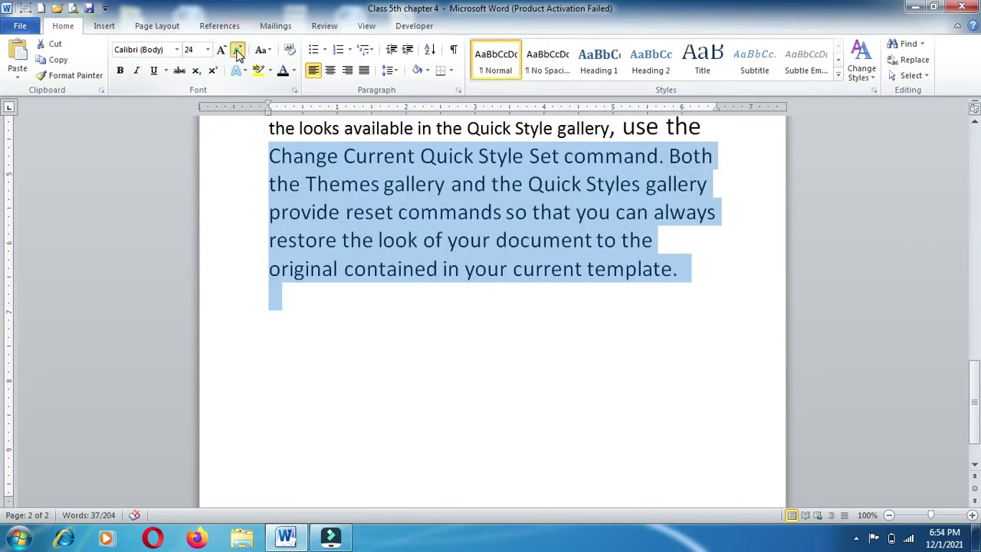
left_click(238, 50)
left_click(237, 51)
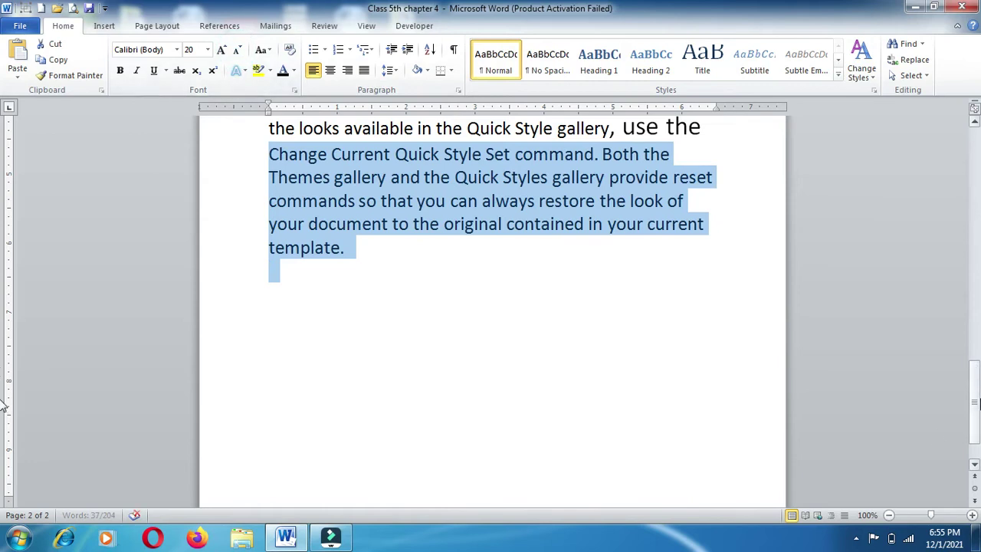
- Shrink the opening 'On the Insert tab' text to tiny print, then reselect the paragraph through 'look.'
left_click_drag(975, 402, 975, 322)
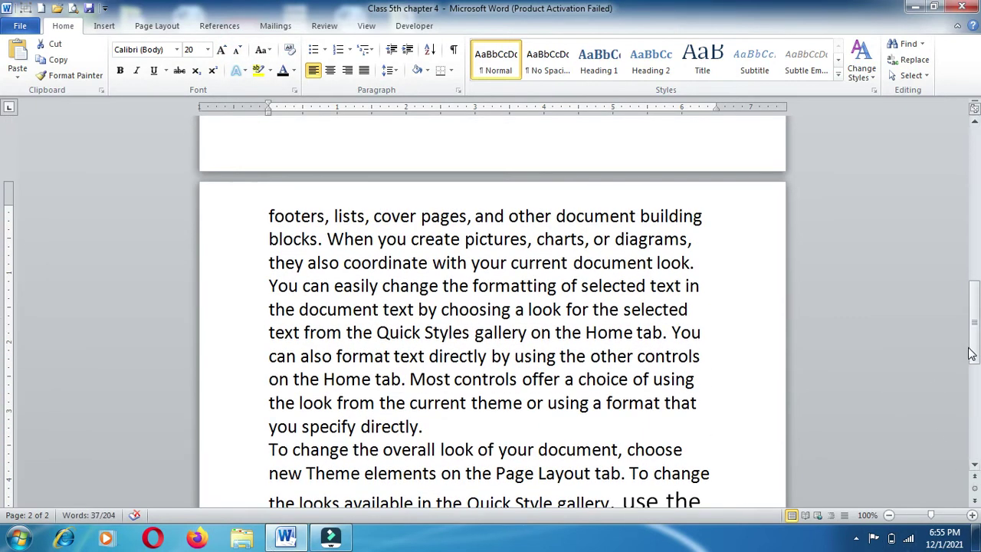
left_click_drag(973, 355, 974, 297)
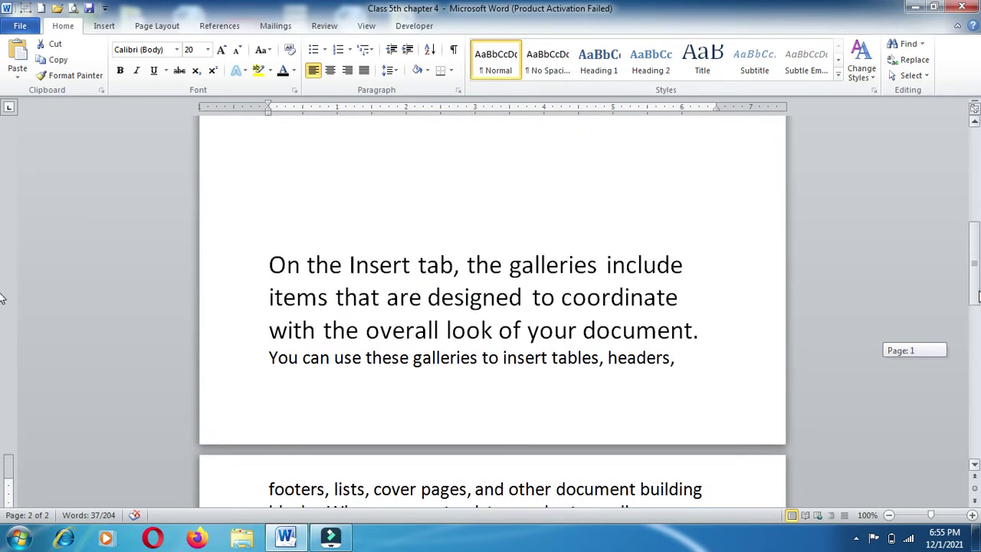
left_click_drag(269, 265, 599, 358)
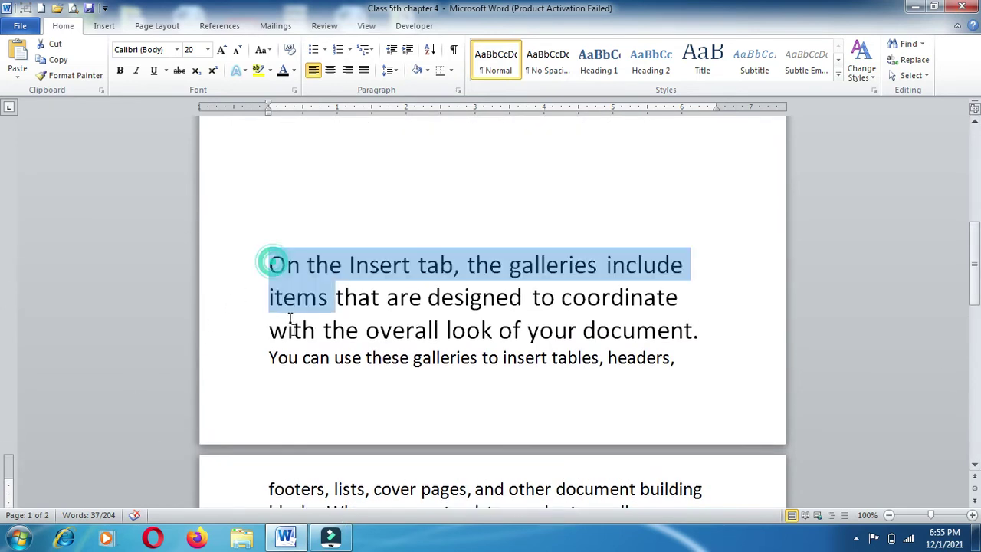
left_click_drag(637, 403, 690, 404)
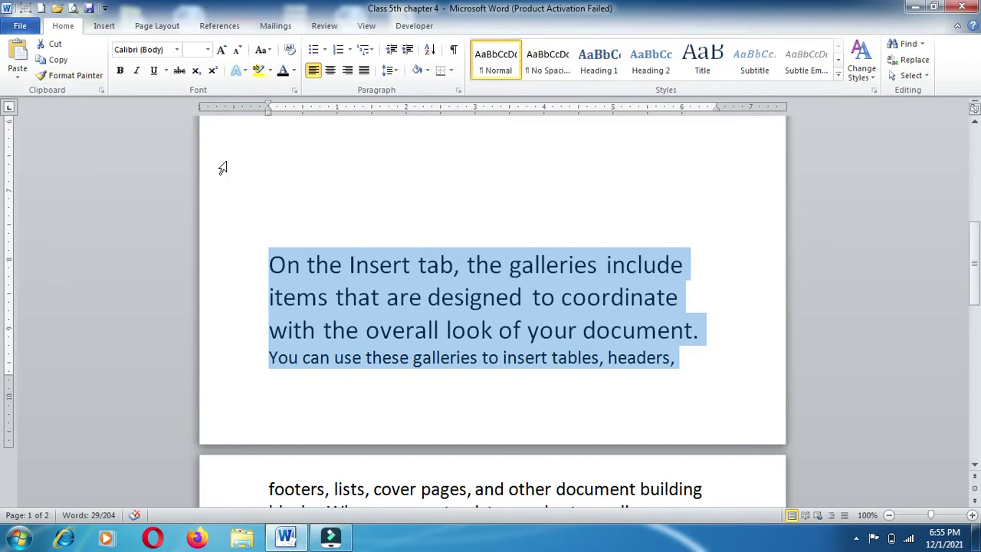
left_click(238, 52)
left_click(238, 52)
left_click(239, 51)
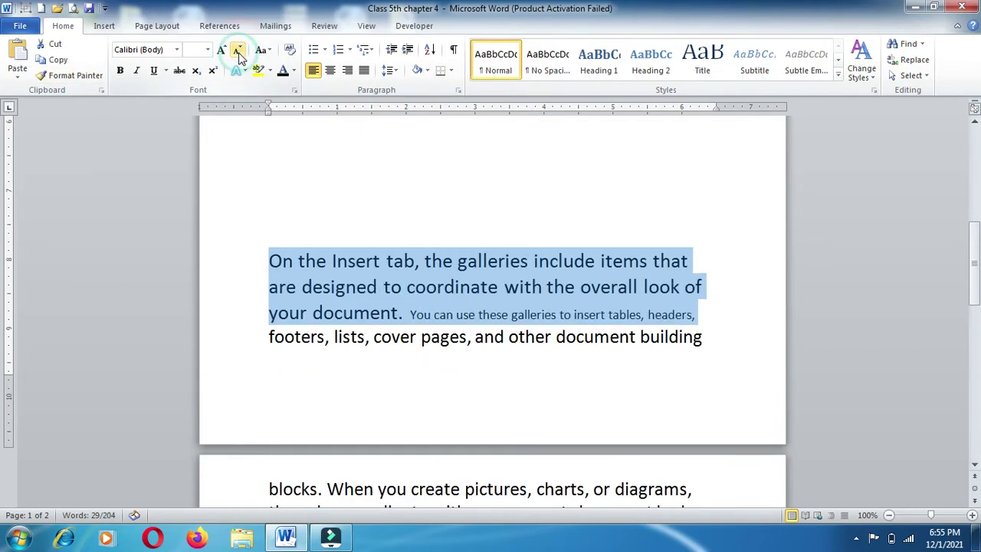
left_click(238, 51)
left_click(239, 51)
left_click(238, 51)
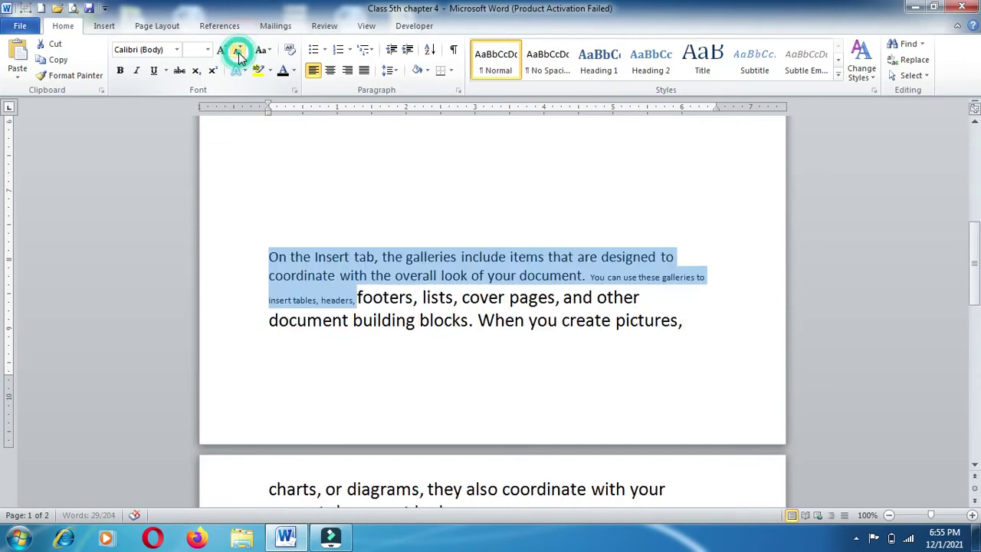
left_click(238, 51)
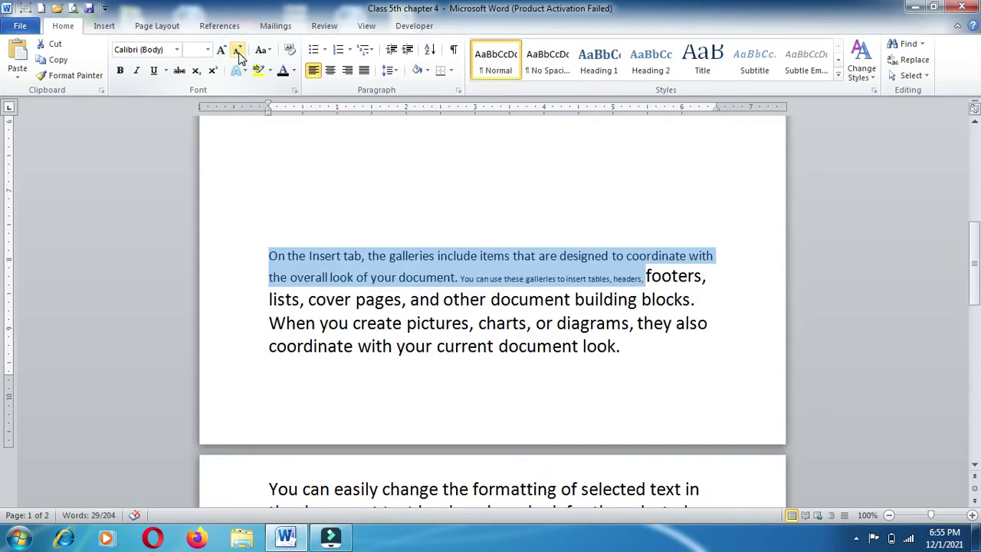
left_click(238, 51)
left_click(239, 51)
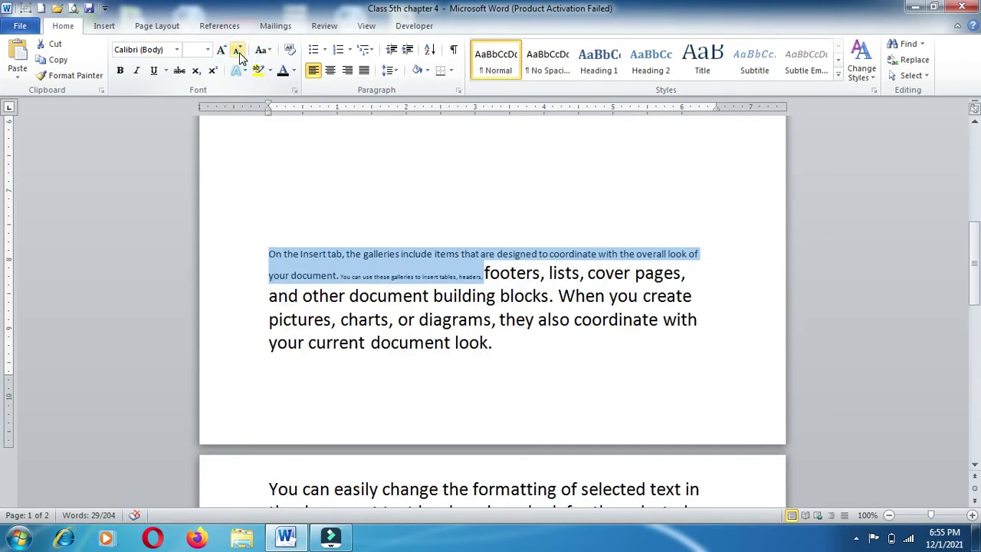
left_click(334, 202)
left_click_drag(268, 253, 531, 400)
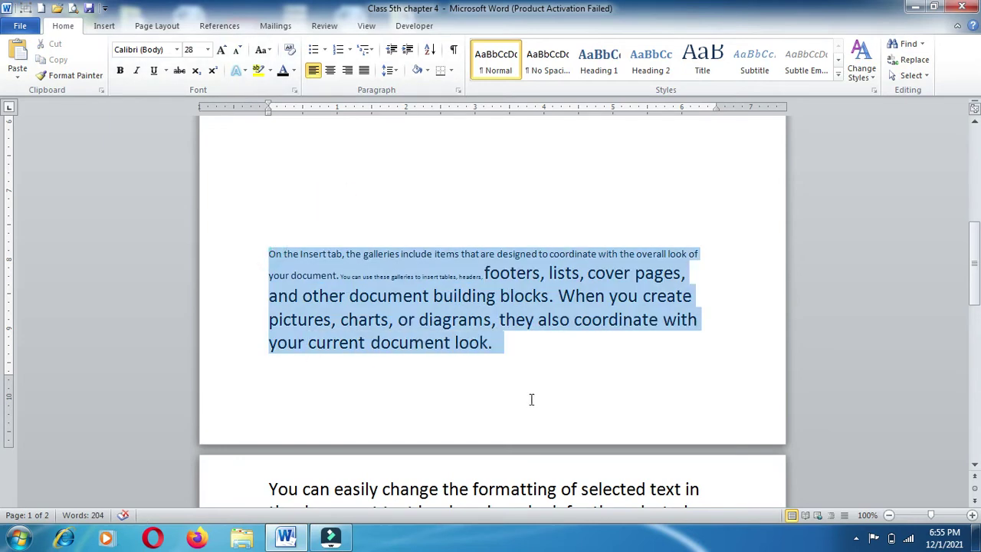
- Set the selected 'On the Insert tab' paragraph to Arial, 18 pt
left_click(239, 51)
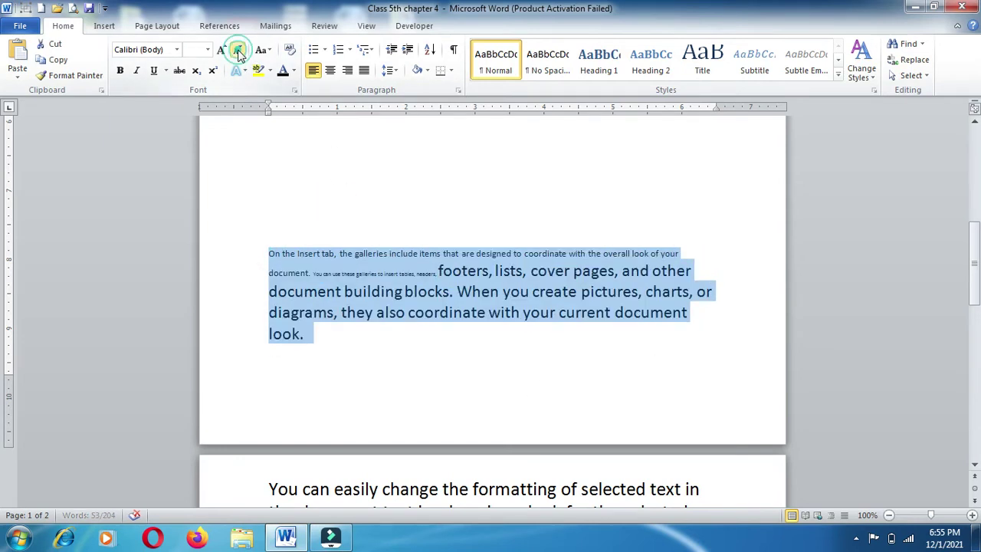
left_click(179, 51)
left_click(160, 128)
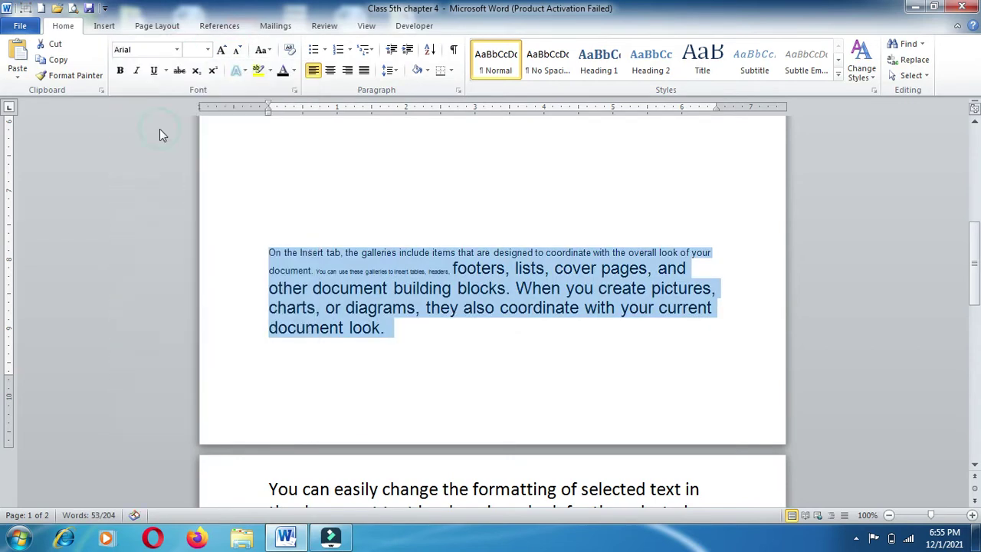
left_click(207, 50)
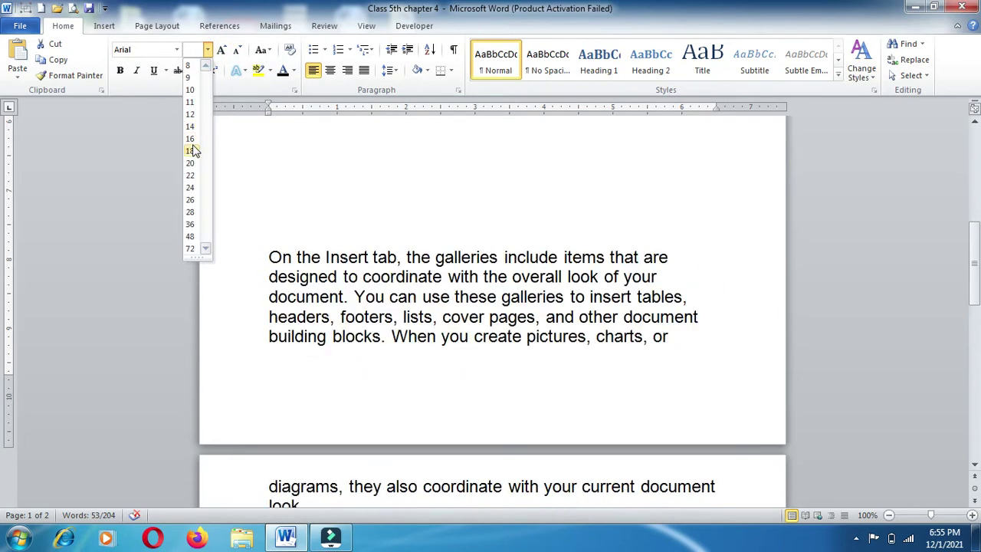
left_click(192, 151)
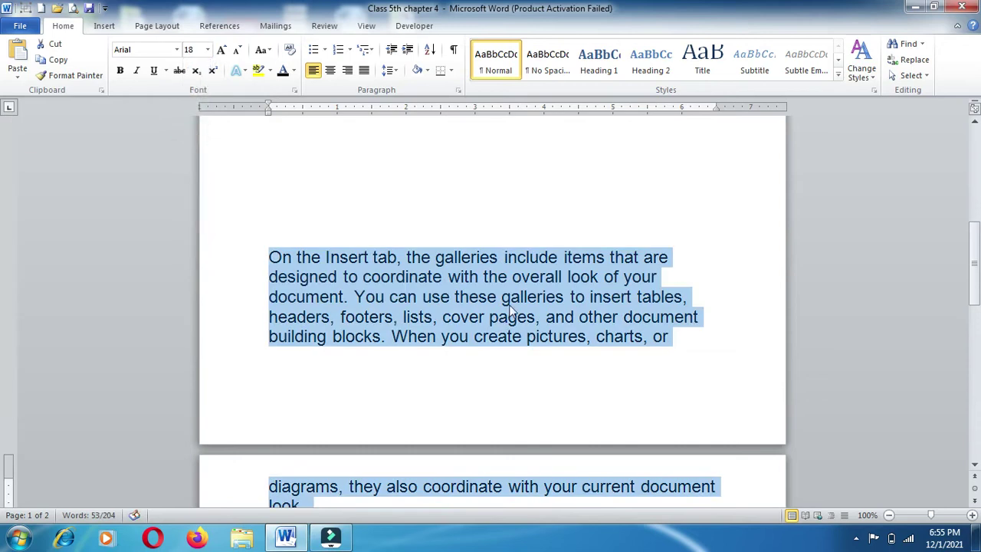
left_click(530, 225)
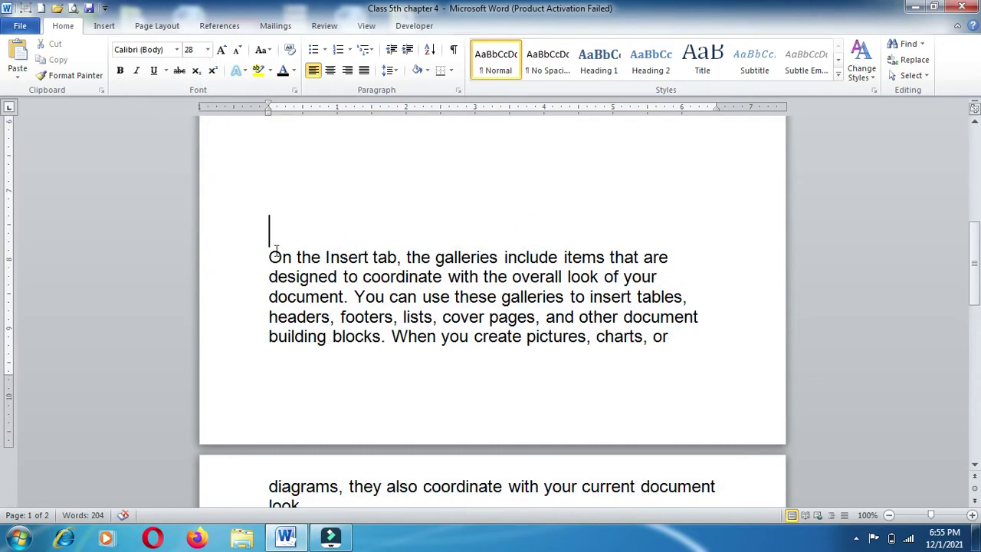
- Select the paragraph's opening lines and show the Line and Paragraph Spacing choices
mouse_move(270, 258)
left_mouse_down()
mouse_move(282, 338)
mouse_move(678, 276)
left_mouse_up()
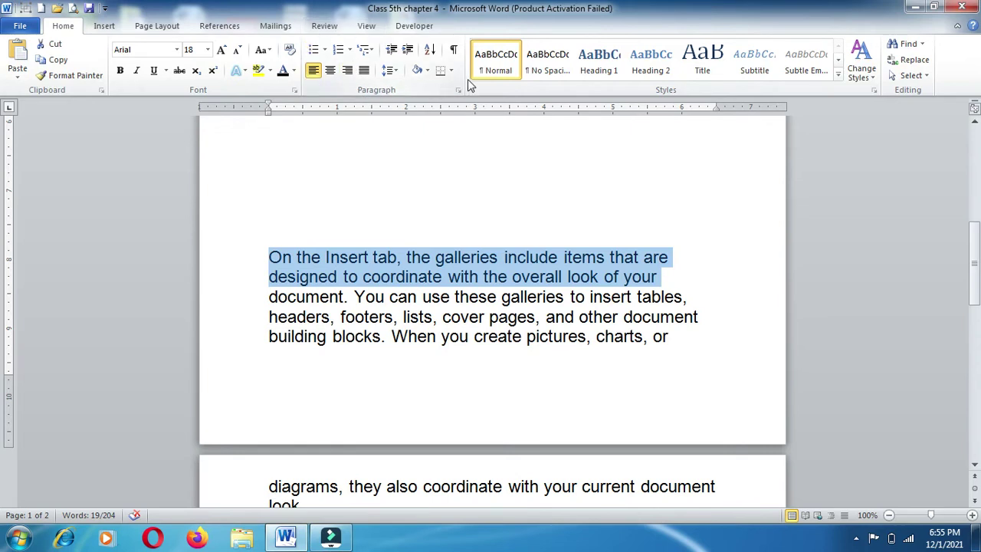
left_click(398, 77)
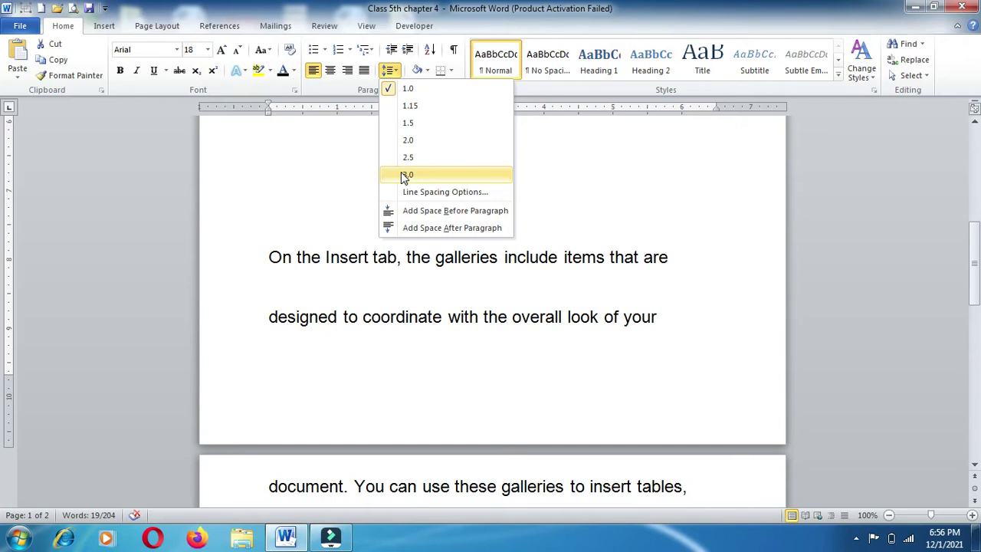
- Apply 1.15, then 1.5 line spacing to the paragraph
left_click(409, 109)
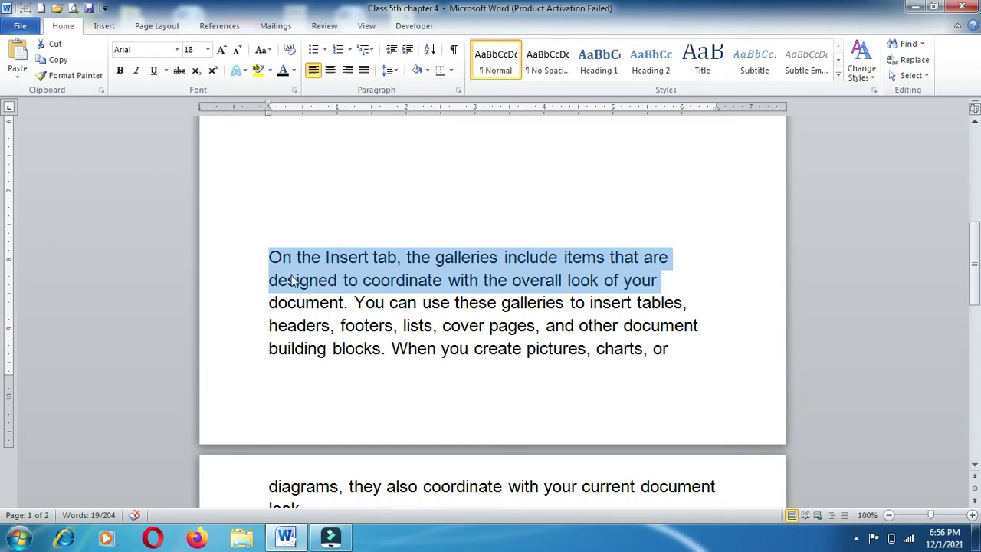
left_click(397, 71)
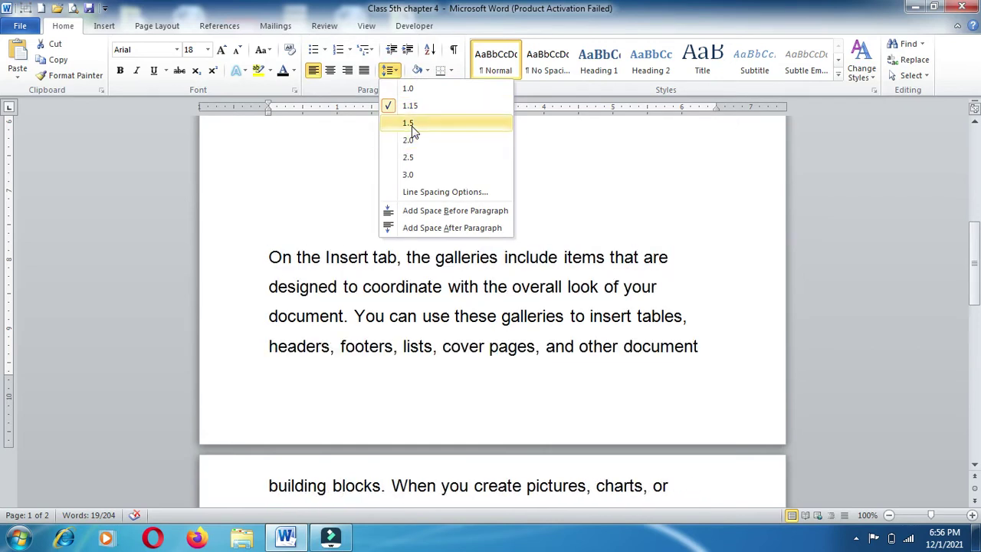
left_click(408, 124)
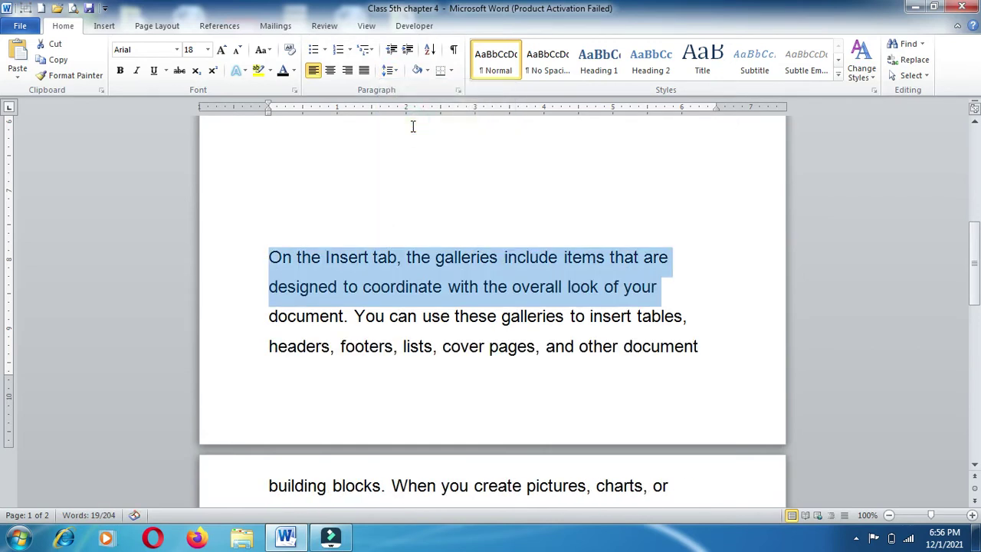
left_click(263, 366)
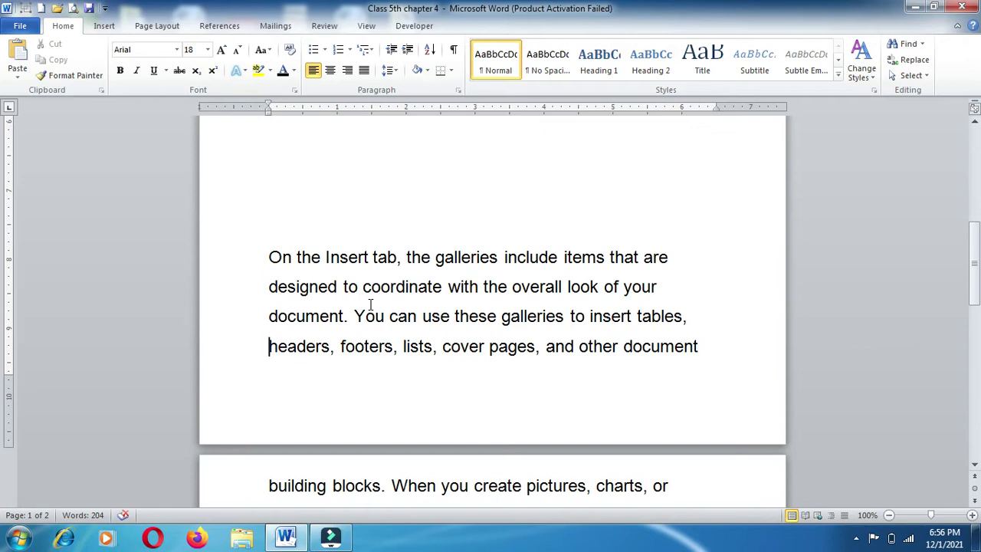
- Reselect the whole first paragraph and open its Line Spacing Options dialog
left_click(276, 256)
left_click_drag(276, 256, 675, 381)
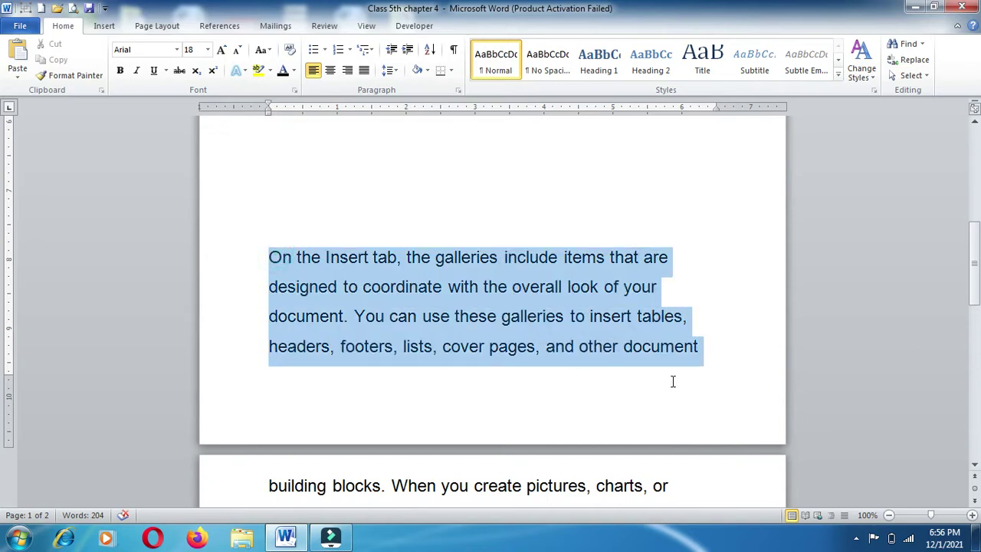
left_click(393, 69)
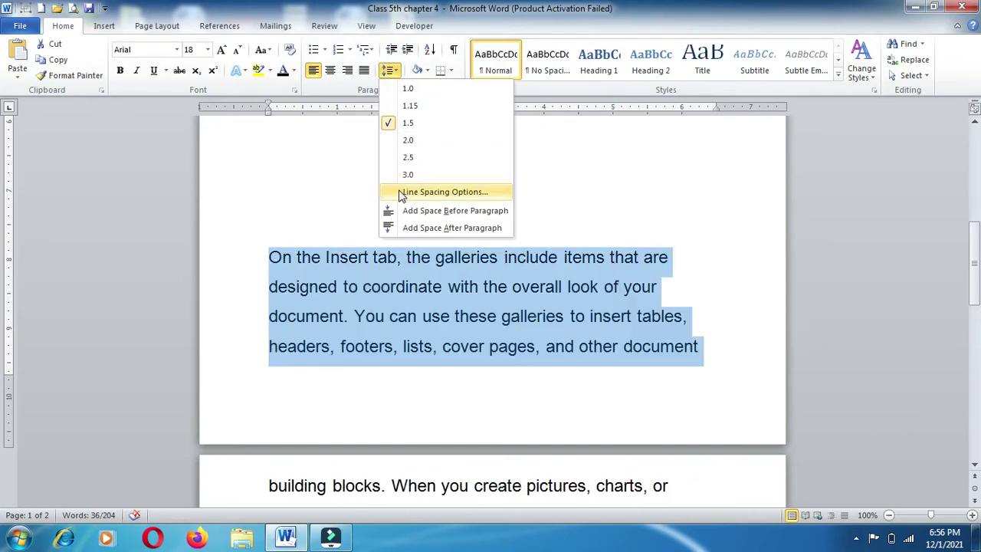
left_click(400, 193)
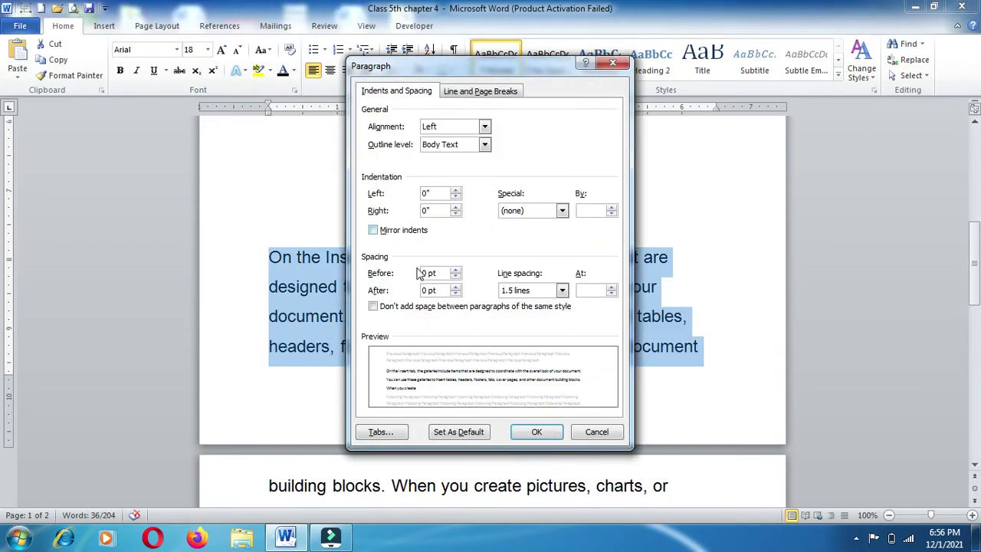
- Keep 0 pt space after, set line spacing back to 1.0, and reselect the paragraph
left_click(456, 293)
left_click(456, 293)
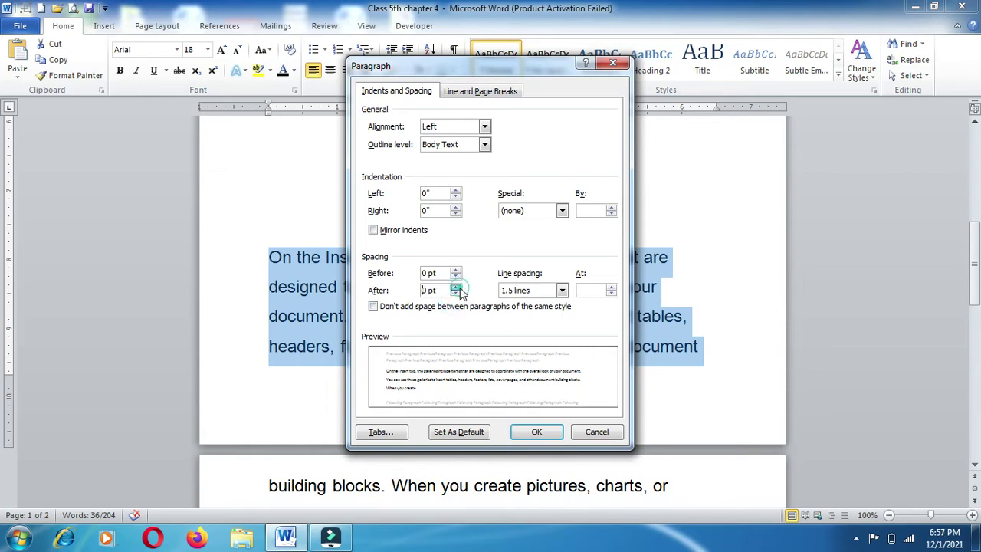
left_click(537, 433)
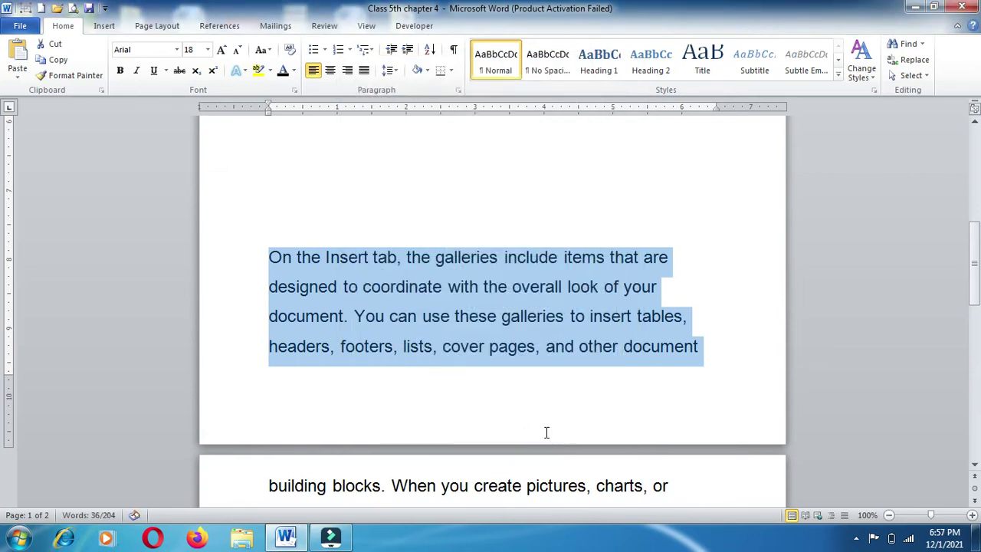
left_click(389, 70)
left_click(387, 87)
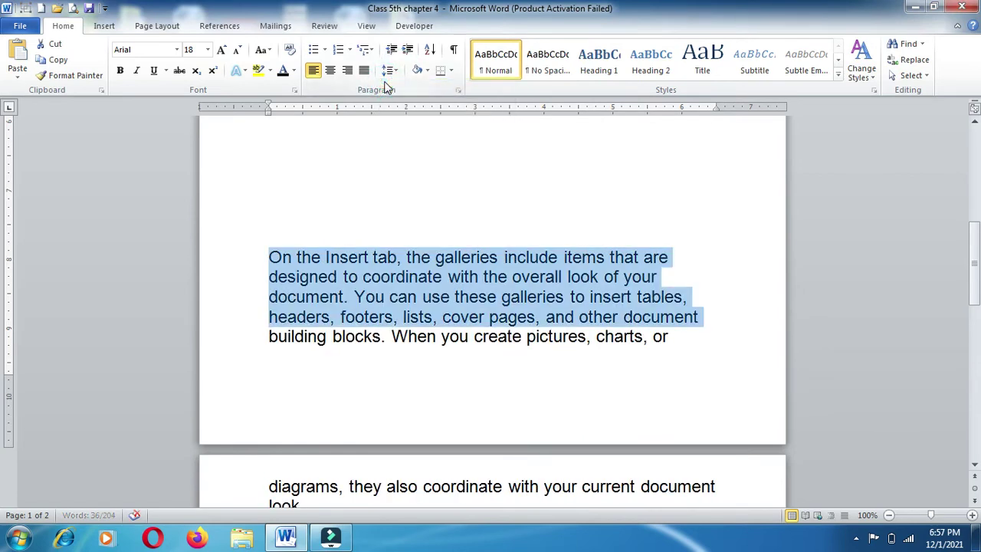
left_click(400, 162)
left_click_drag(269, 257, 703, 366)
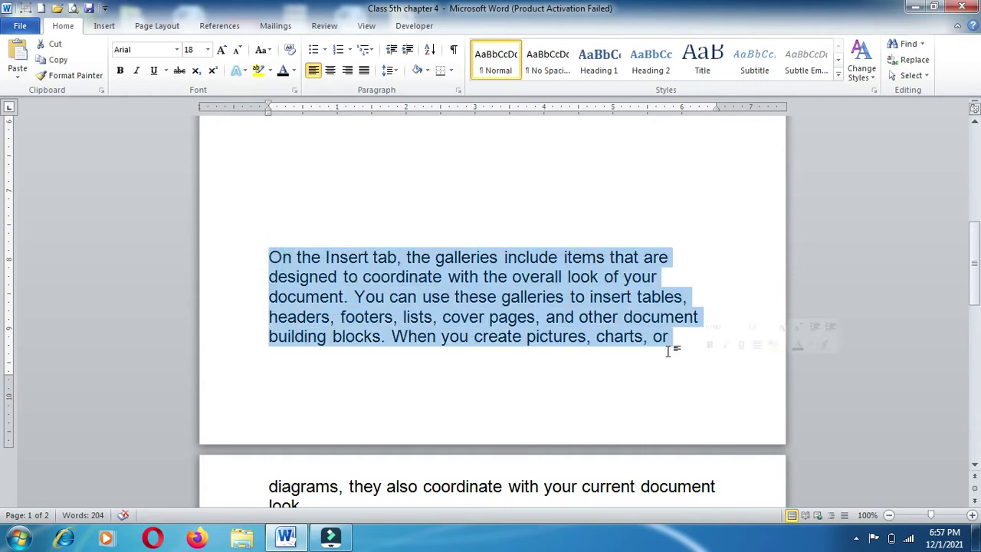
- Give the paragraph 6 pt space before, keeping 1.0 line spacing
left_click(400, 68)
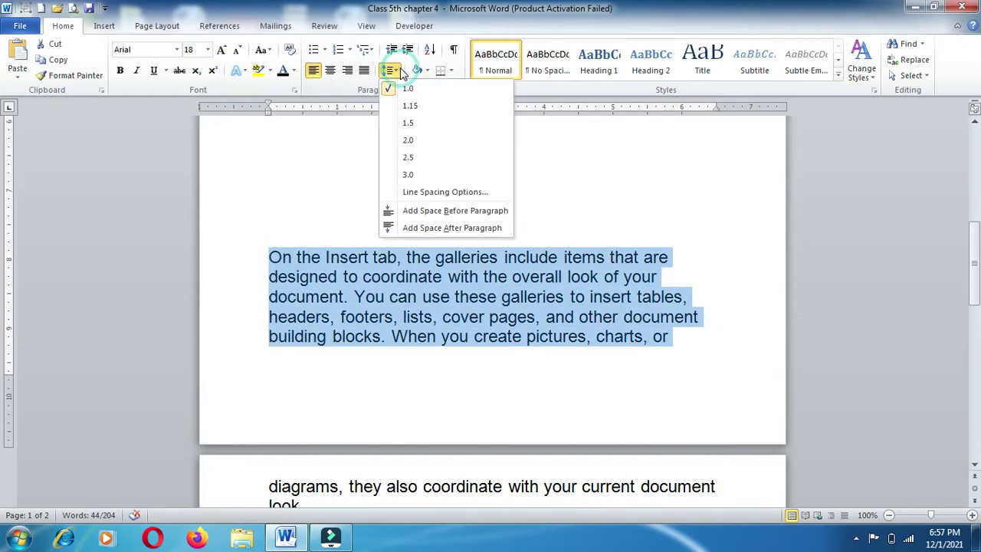
left_click(383, 106)
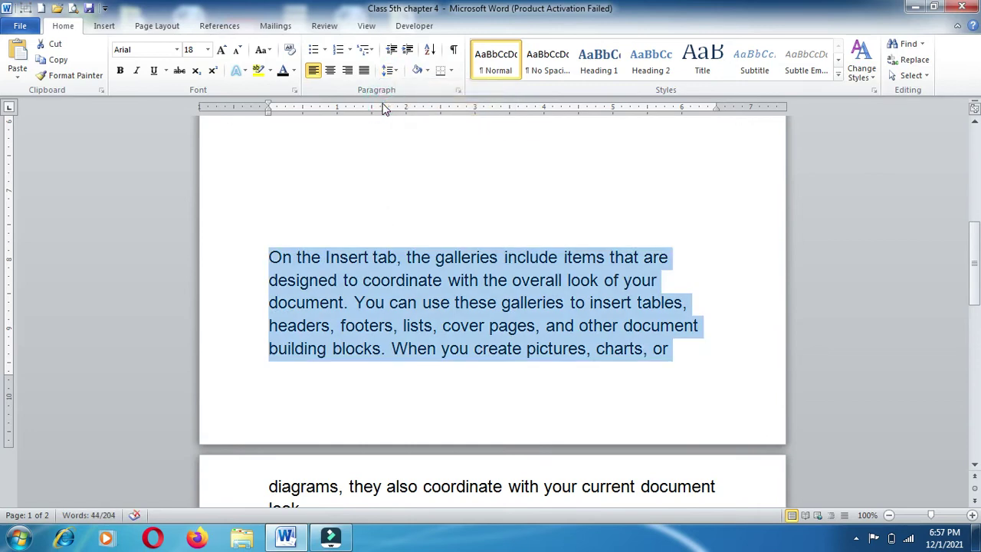
left_click(398, 69)
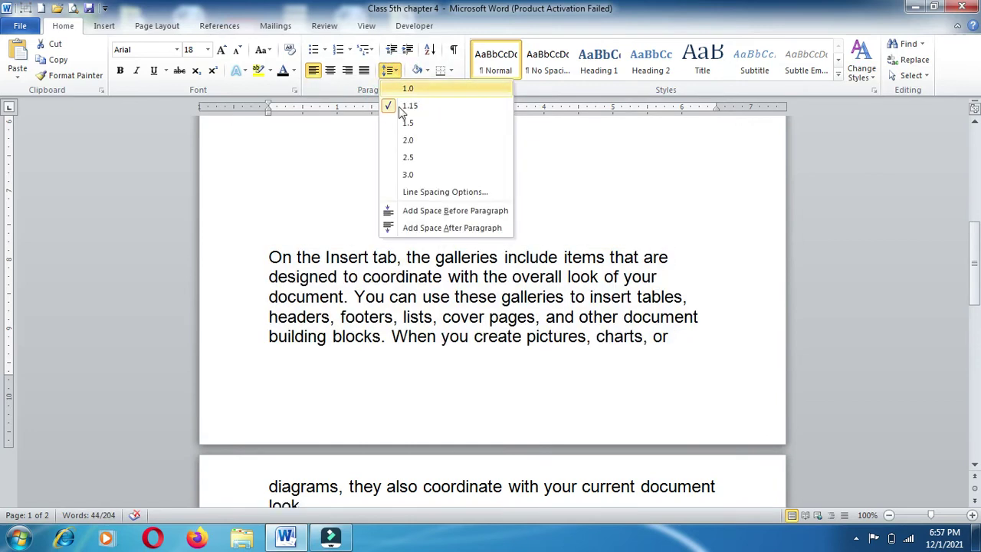
left_click(401, 195)
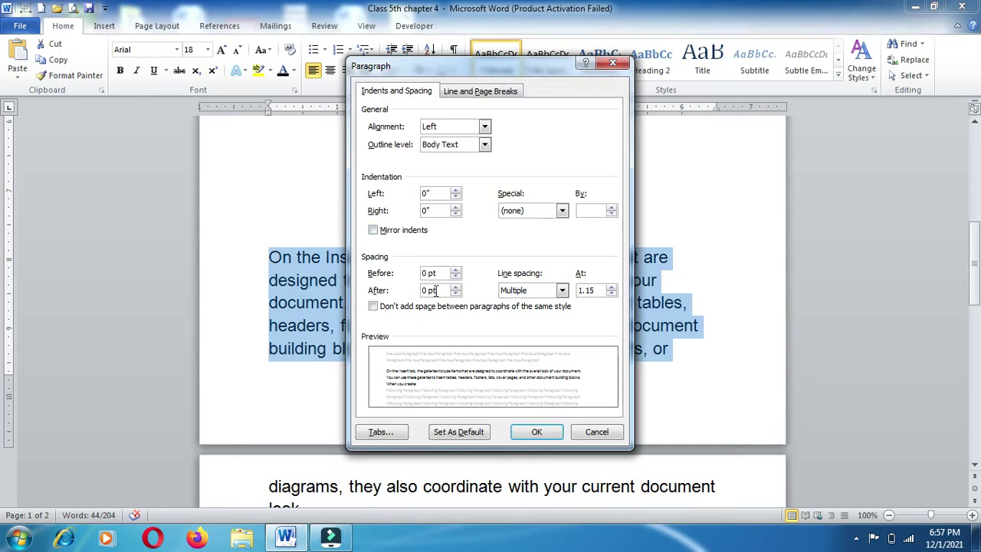
left_click(455, 294)
left_click(456, 270)
left_click(519, 431)
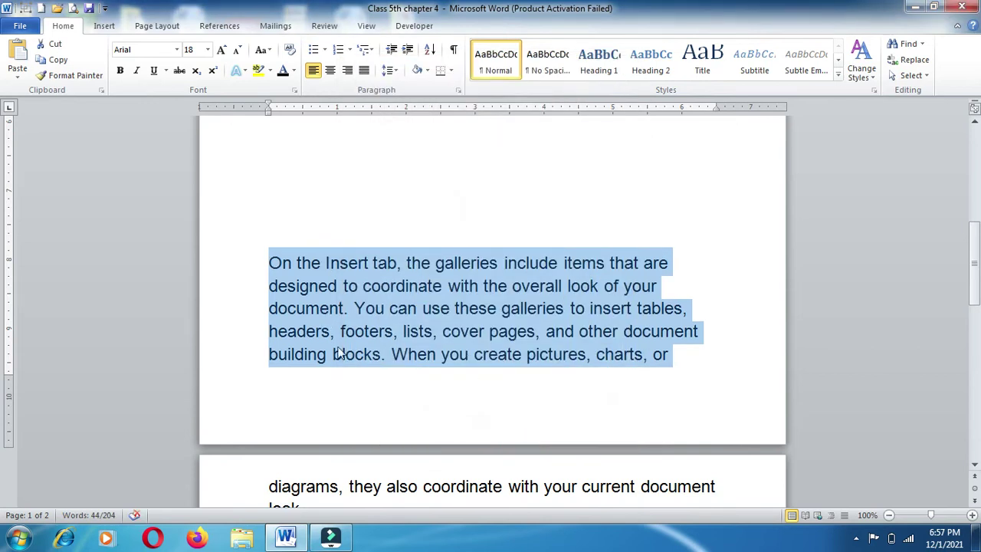
left_click(389, 71)
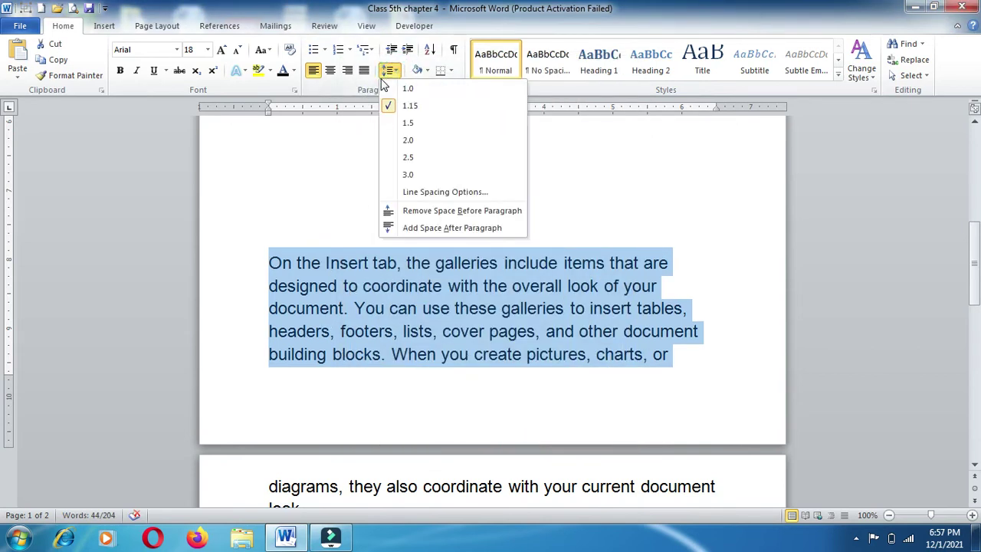
left_click(387, 89)
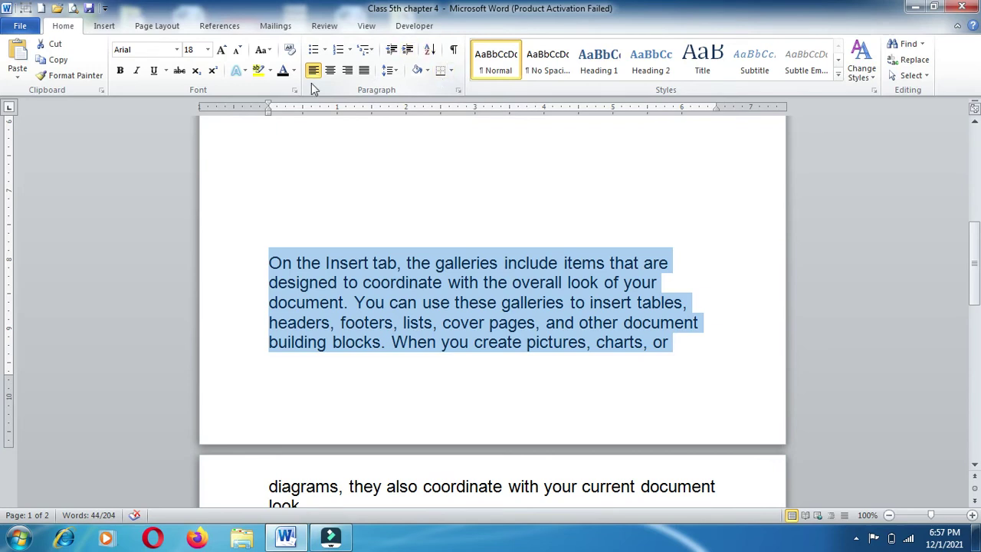
- Set a First line special indent of 0.5" in the Paragraph dialog
left_click(459, 91)
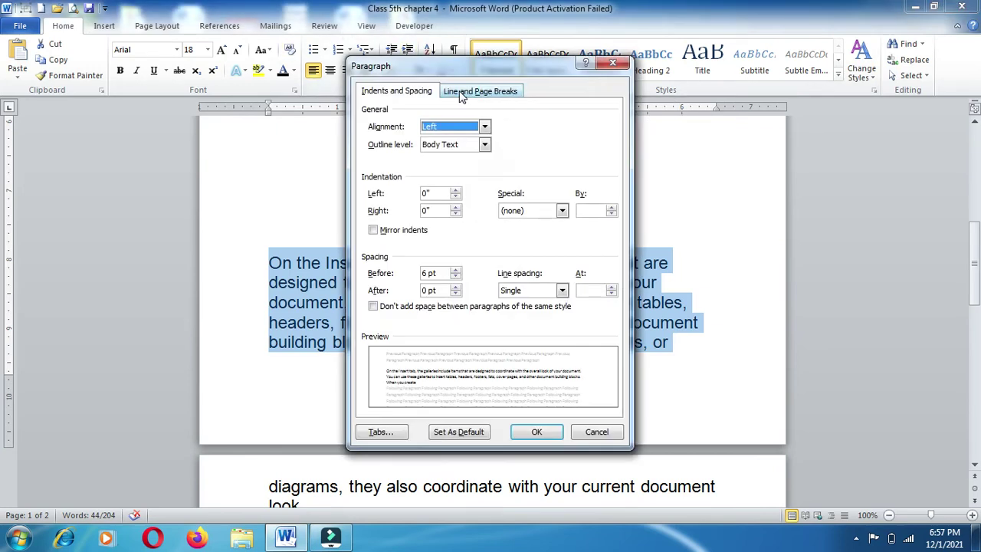
left_click(417, 95)
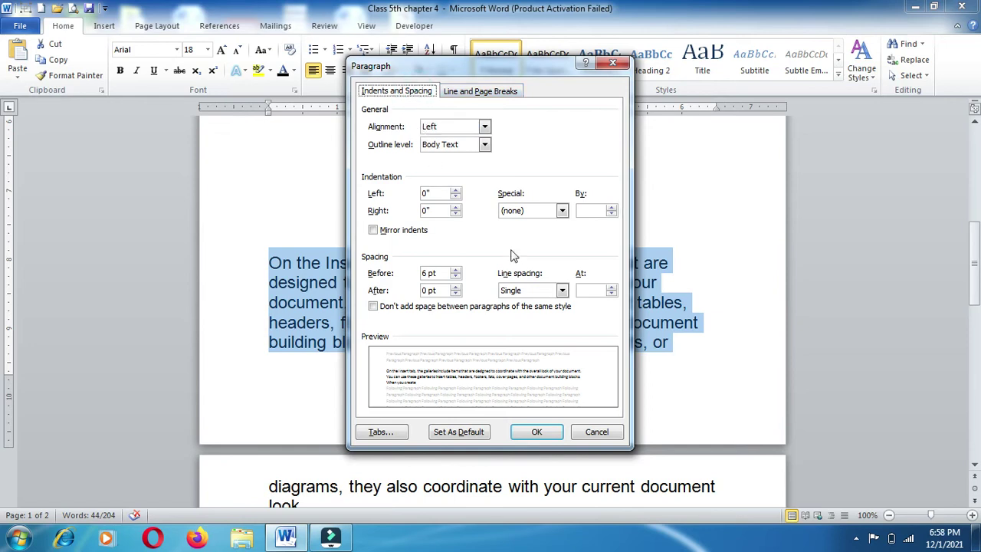
left_click(562, 291)
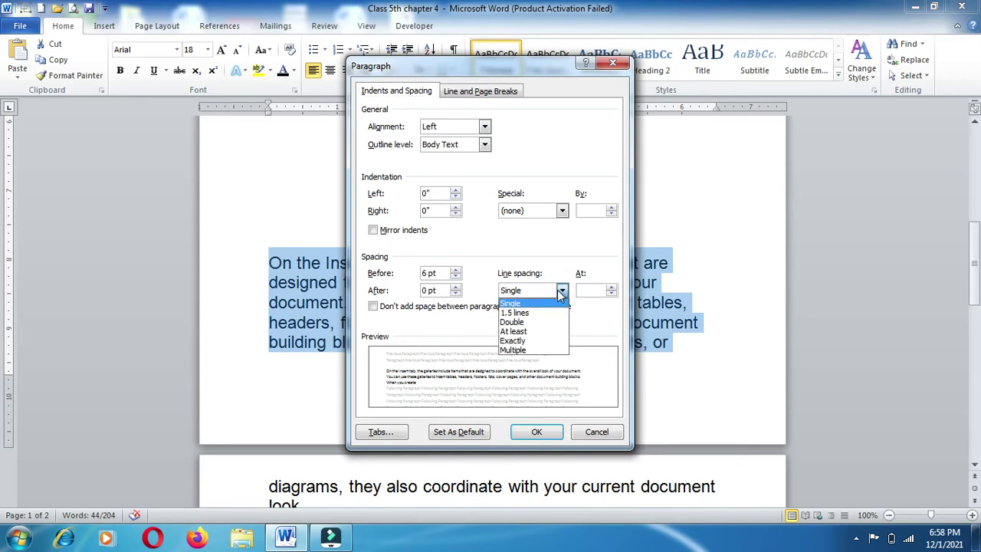
left_click(413, 175)
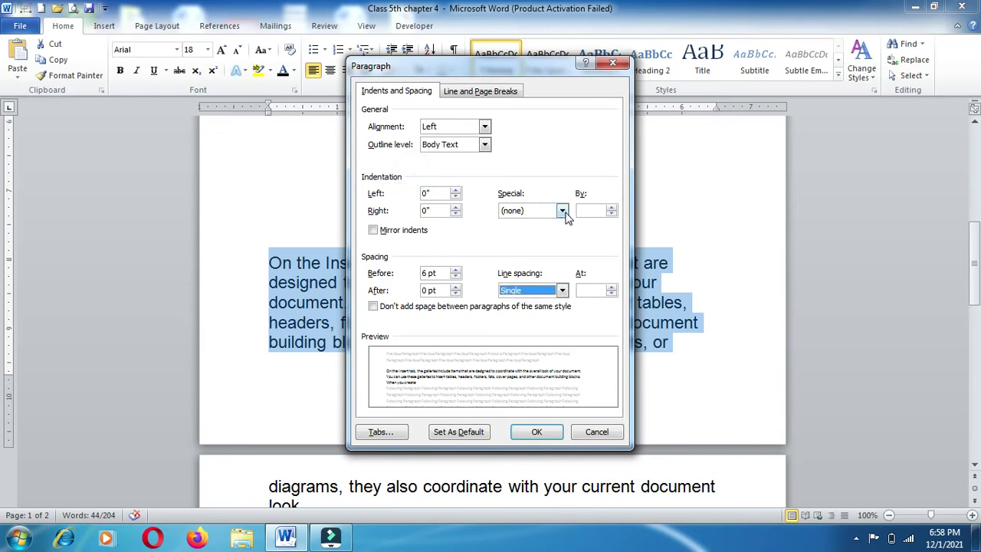
left_click(562, 211)
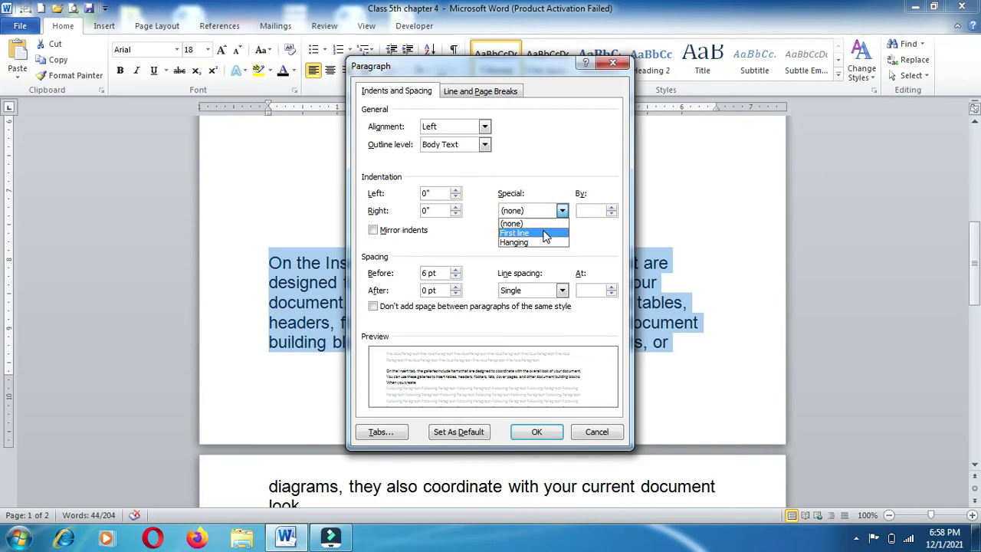
left_click(544, 234)
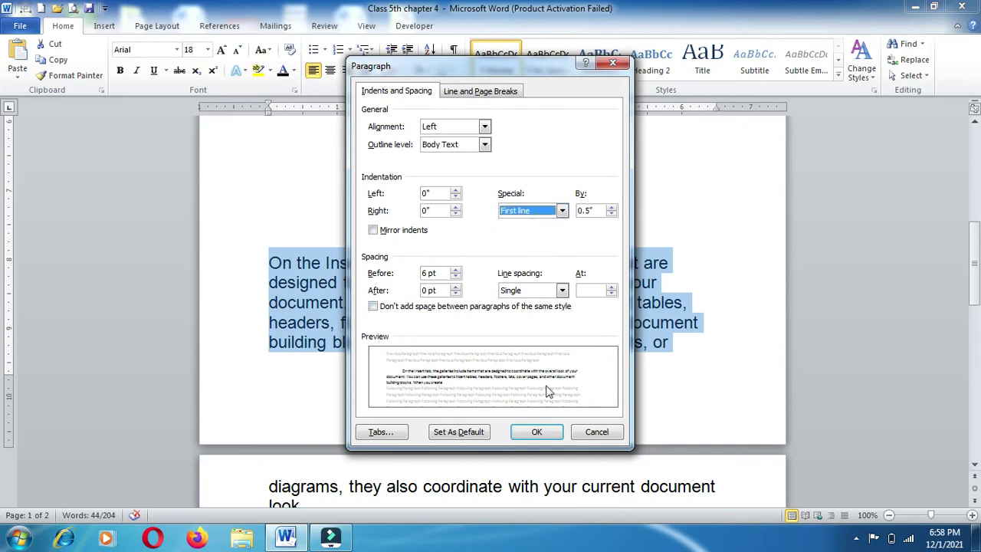
left_click(536, 431)
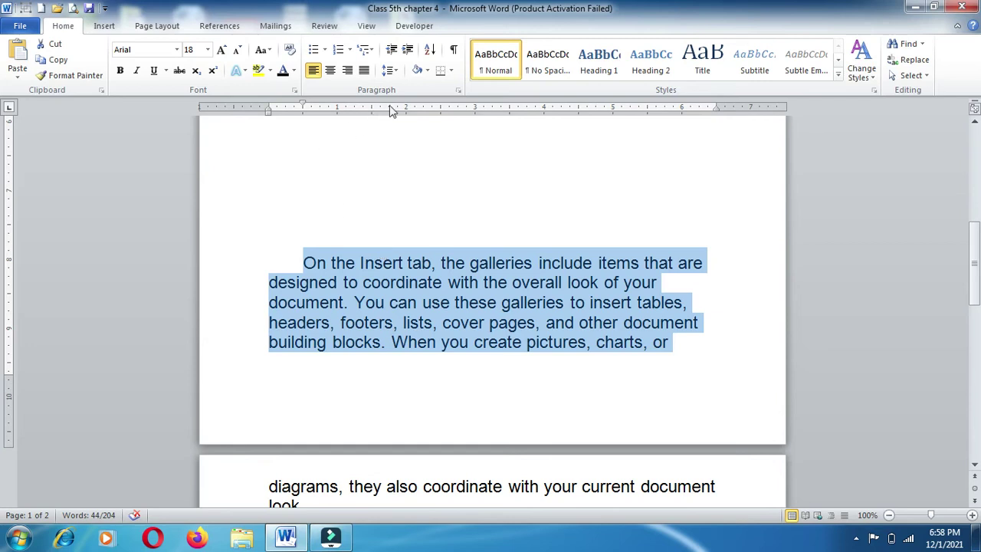
left_click(458, 90)
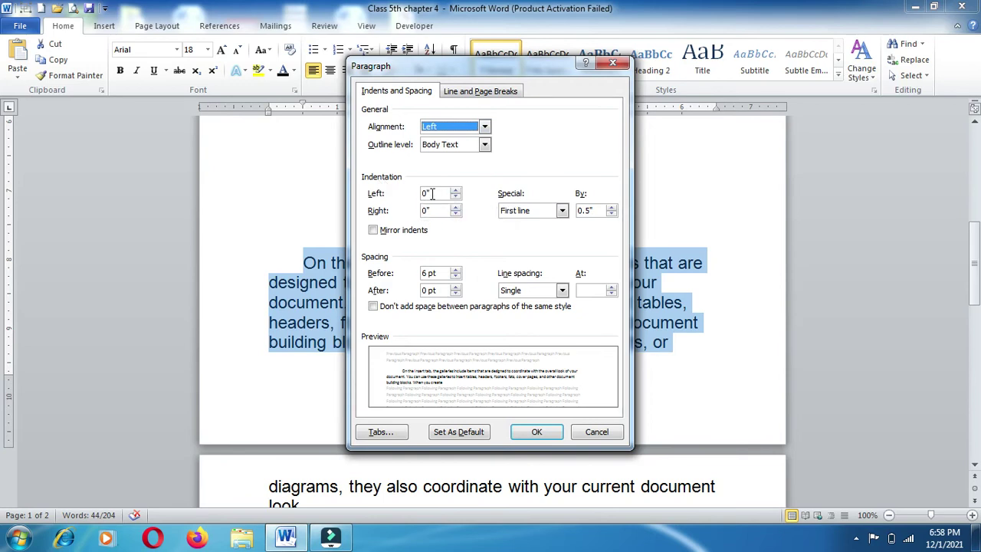
left_click(562, 211)
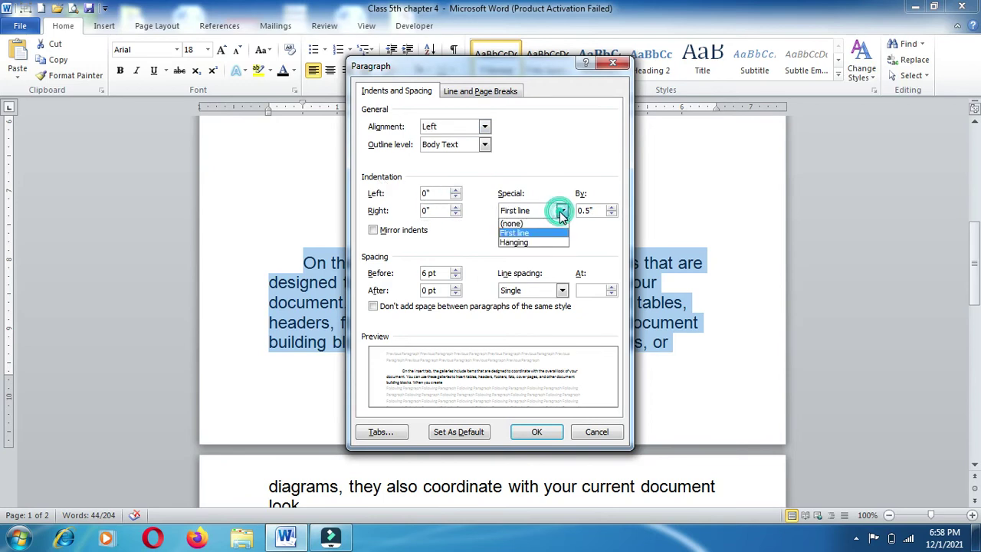
left_click(540, 243)
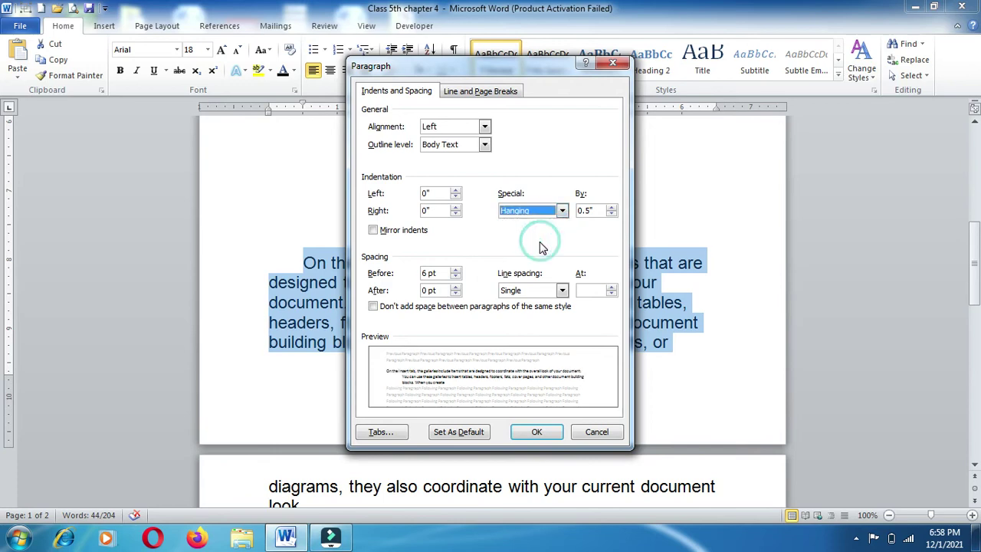
left_click(535, 433)
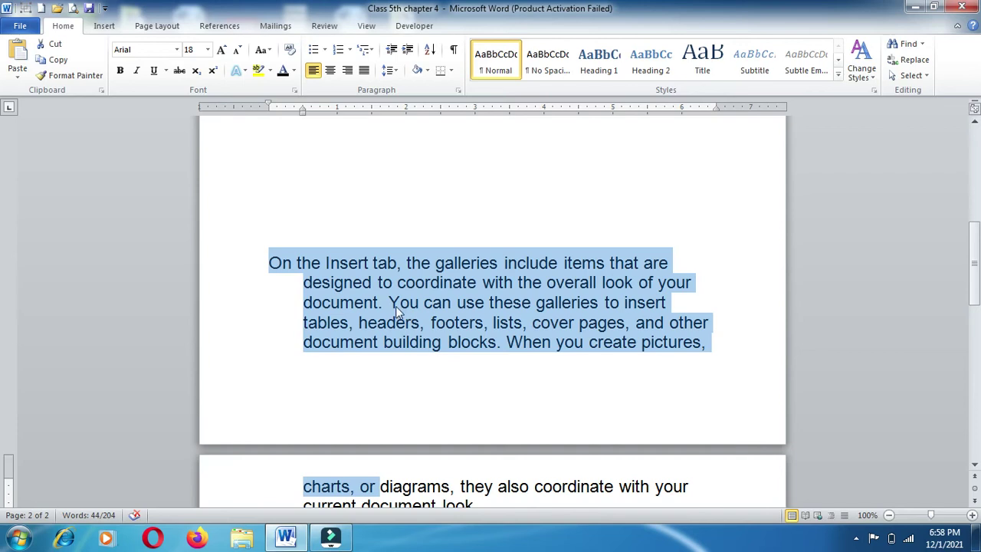
left_click(459, 90)
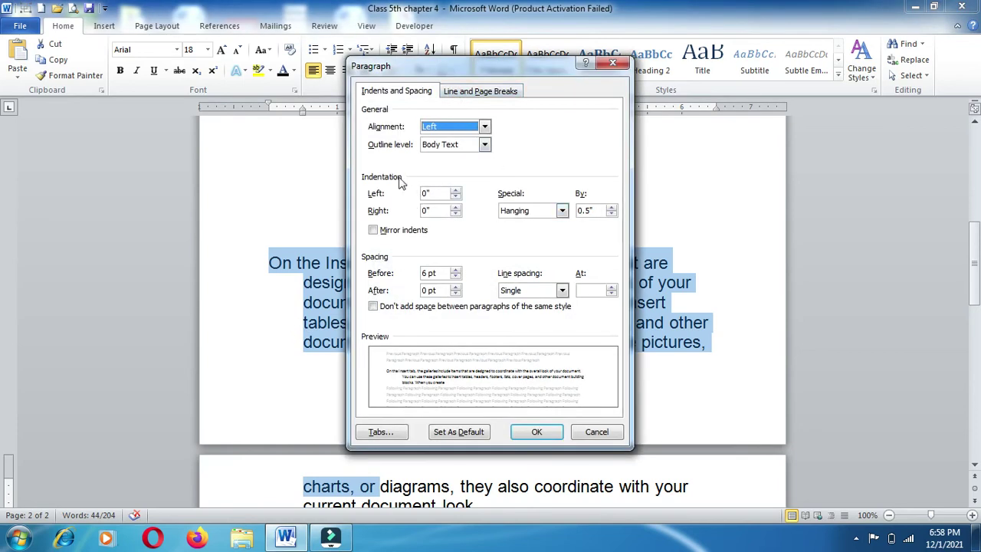
left_click(562, 211)
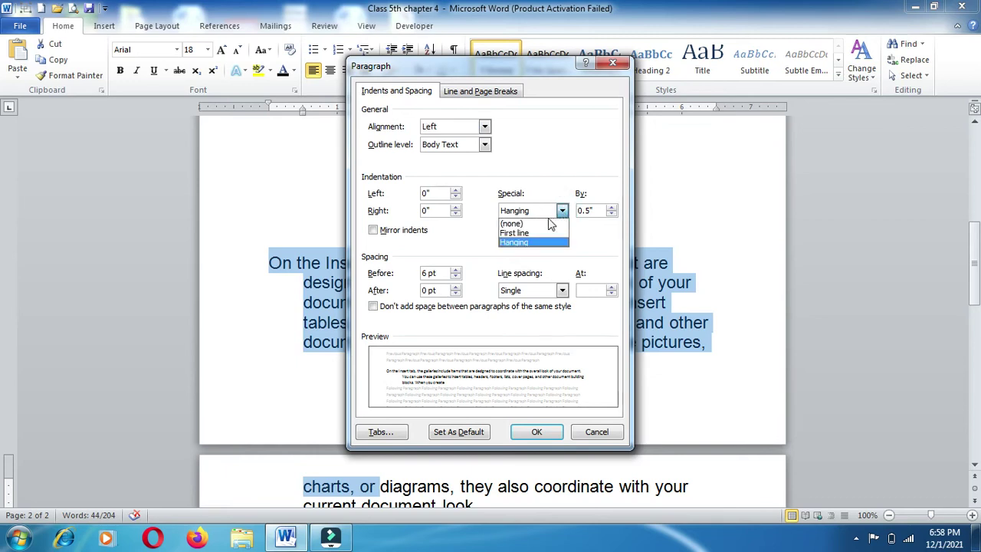
left_click(542, 233)
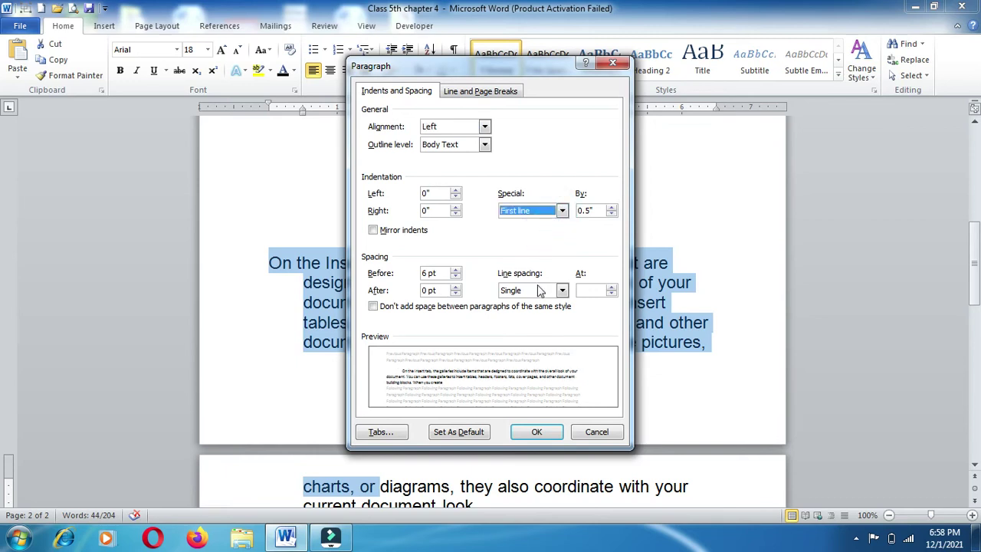
left_click(537, 432)
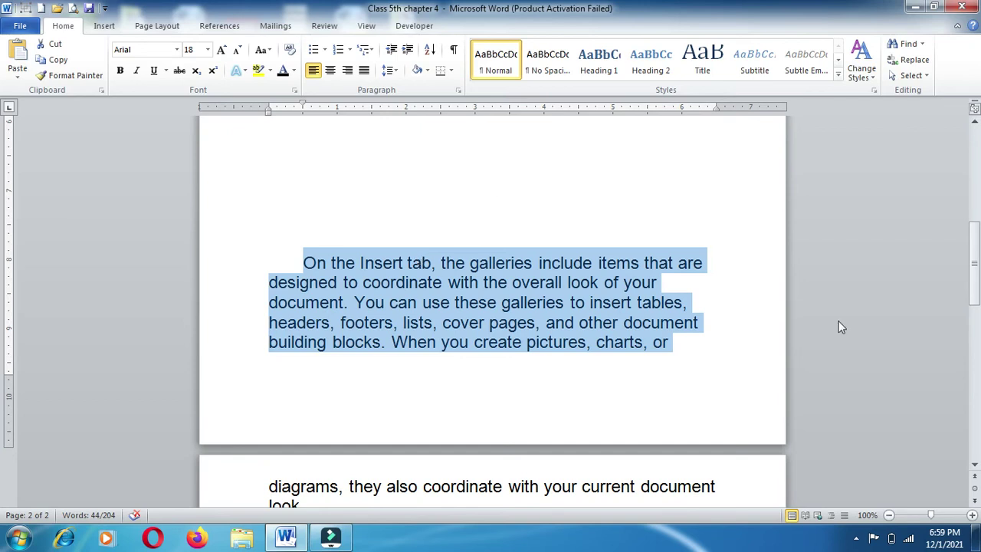
- Type the tab-separated headings State and Capital on the document's empty last line
left_click_drag(979, 295, 973, 418)
left_click(389, 207)
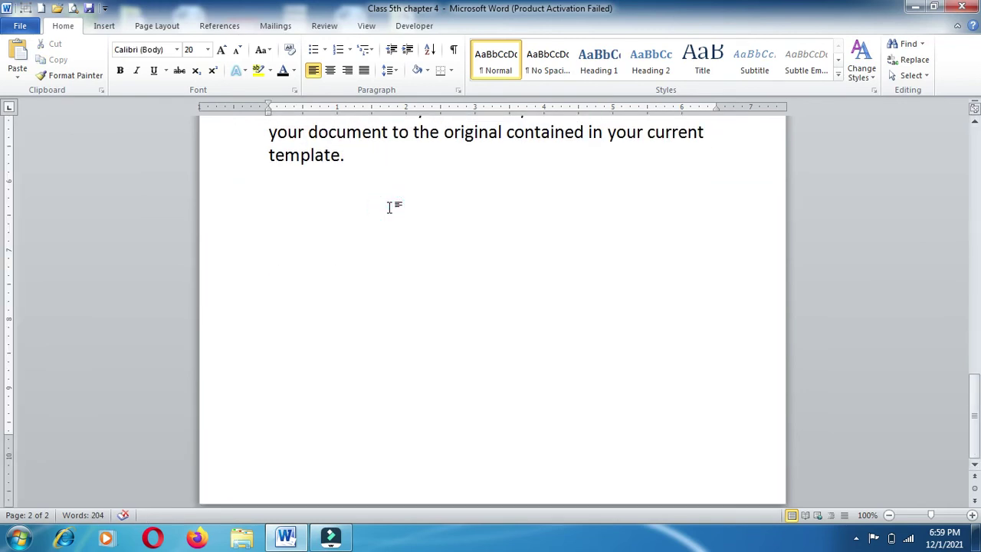
type("S")
type("tate")
key("Tab")
key("Tab")
key("Tab")
key("Tab")
type("Capital")
key("Return")
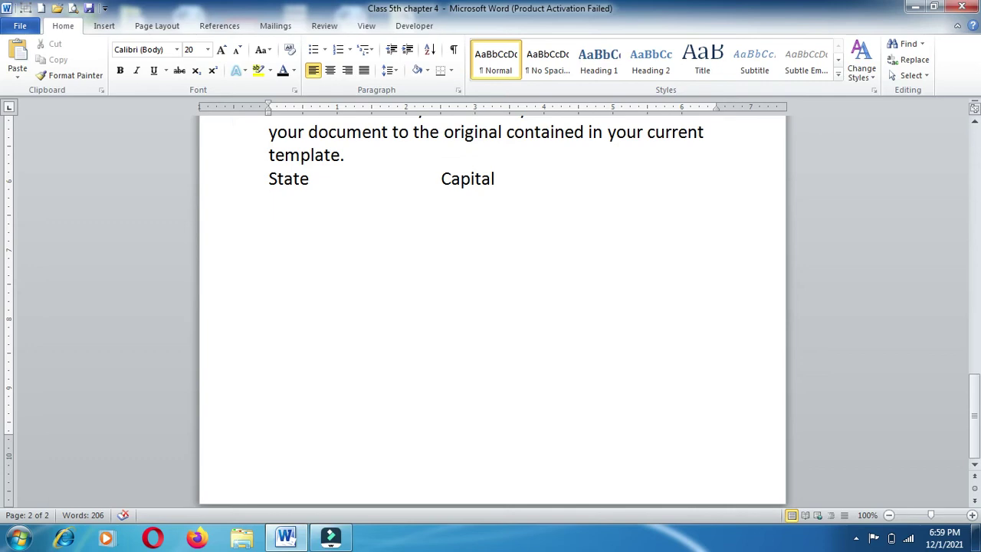
- Enter the first row as Bihar, then its capital tab-separated (typed as Pata)
type("Bihal")
key("BackSpace")
type("r")
key("Tab")
key("Tab")
key("Tab")
type("Pata")
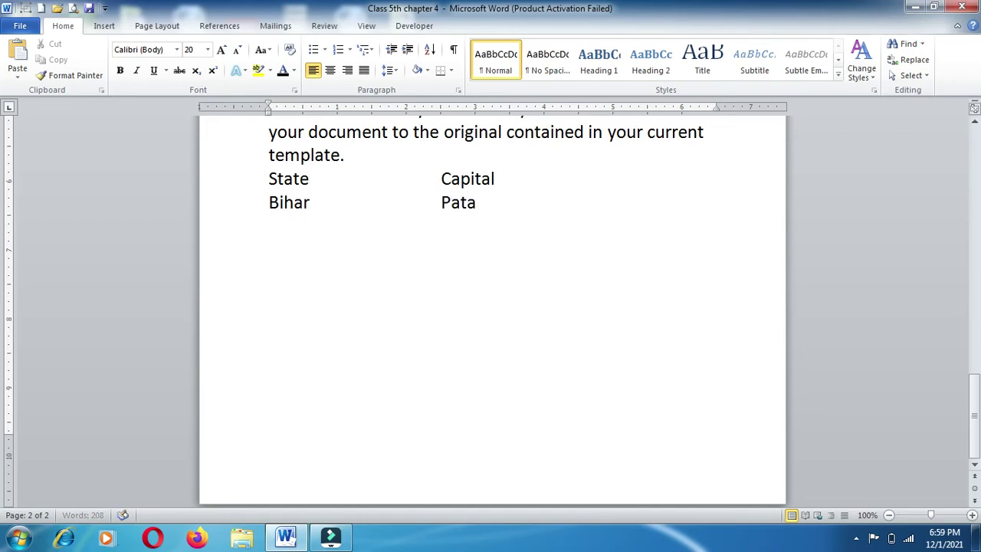
- Fix Pata to Patna, then add the tab-separated row Madhya Pradesh – Bhopal
key("BackSpace")
type("na")
key("Return")
type("Madhya Pradesh")
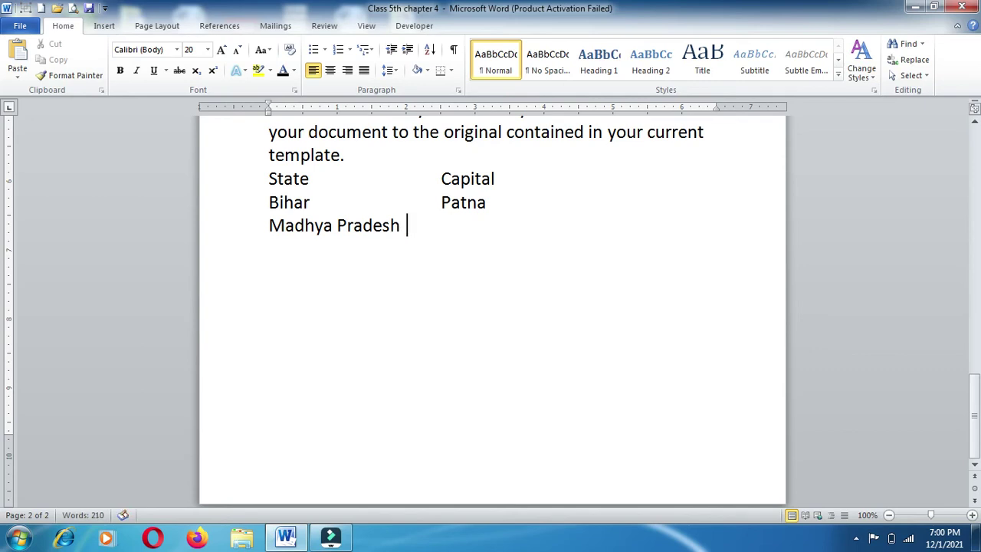
key("Tab")
type("Bhopal")
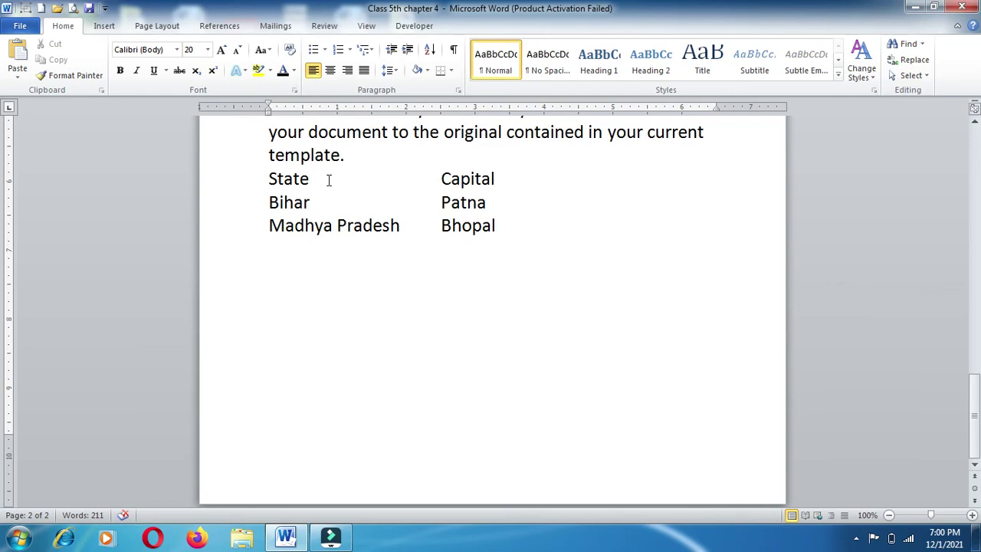
left_click(458, 91)
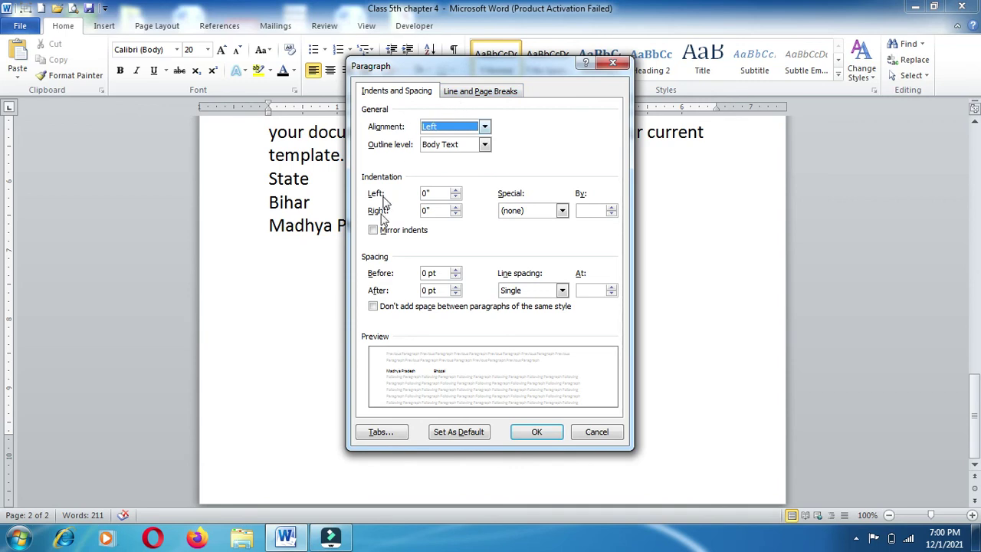
left_click(395, 434)
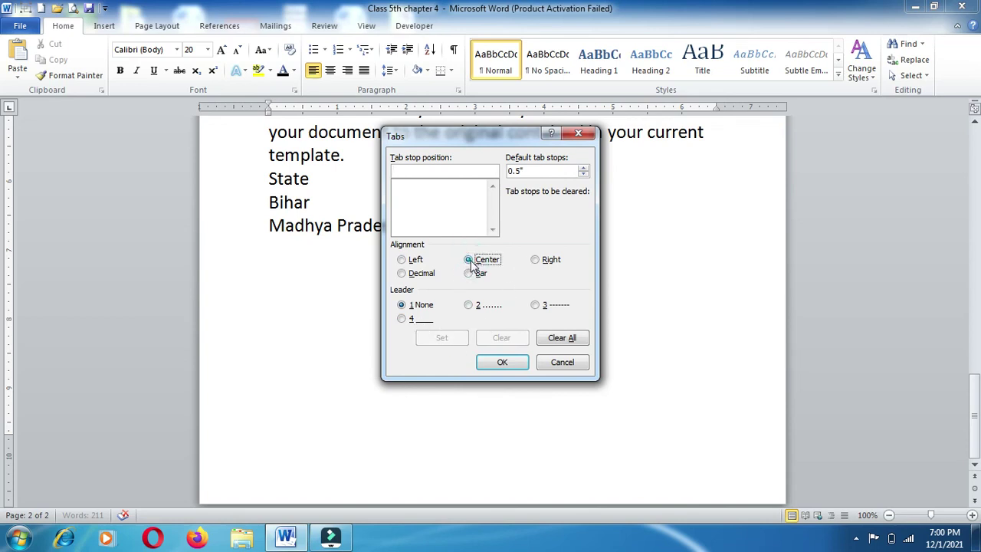
left_click(485, 364)
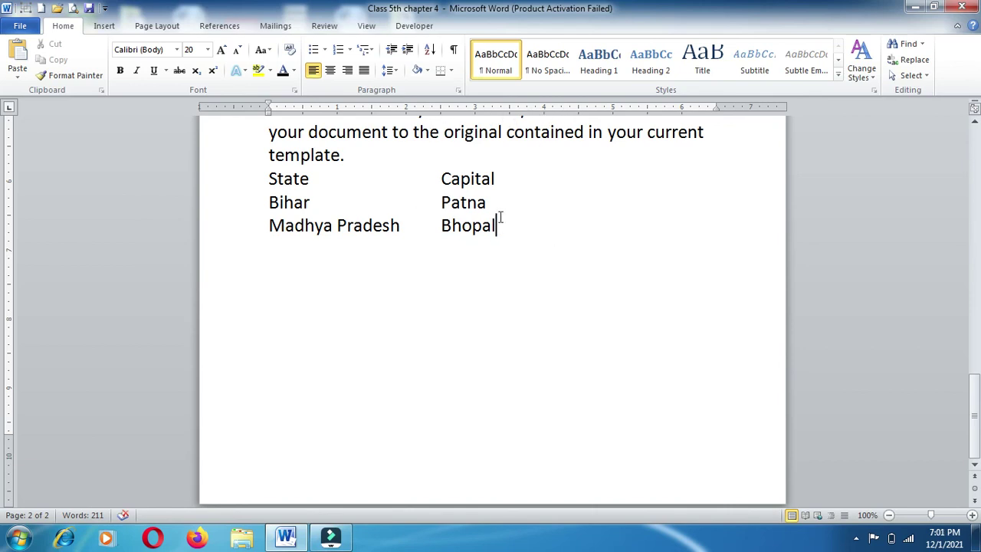
- Add a blank paragraph after Bhopal, below the State and Capital list
key("Return")
key("Return")
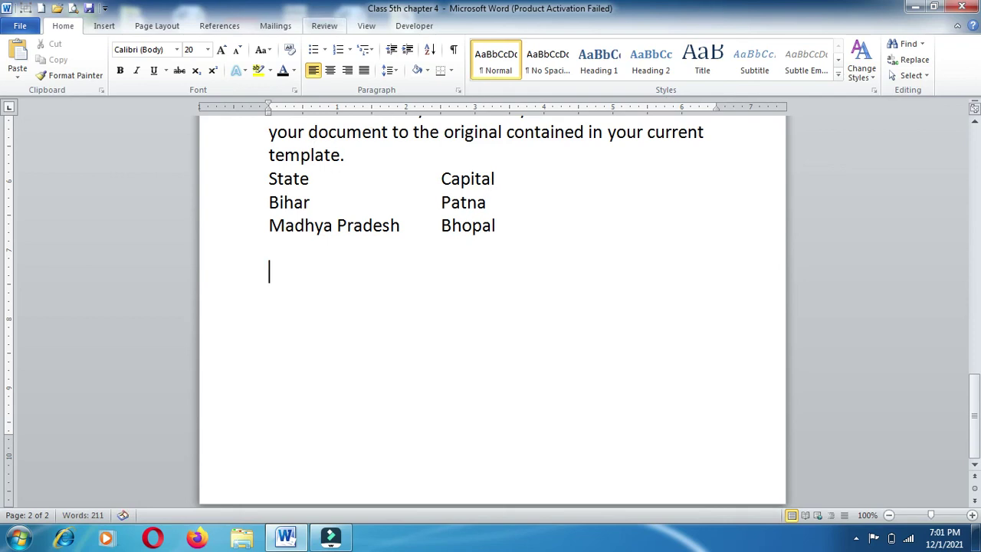